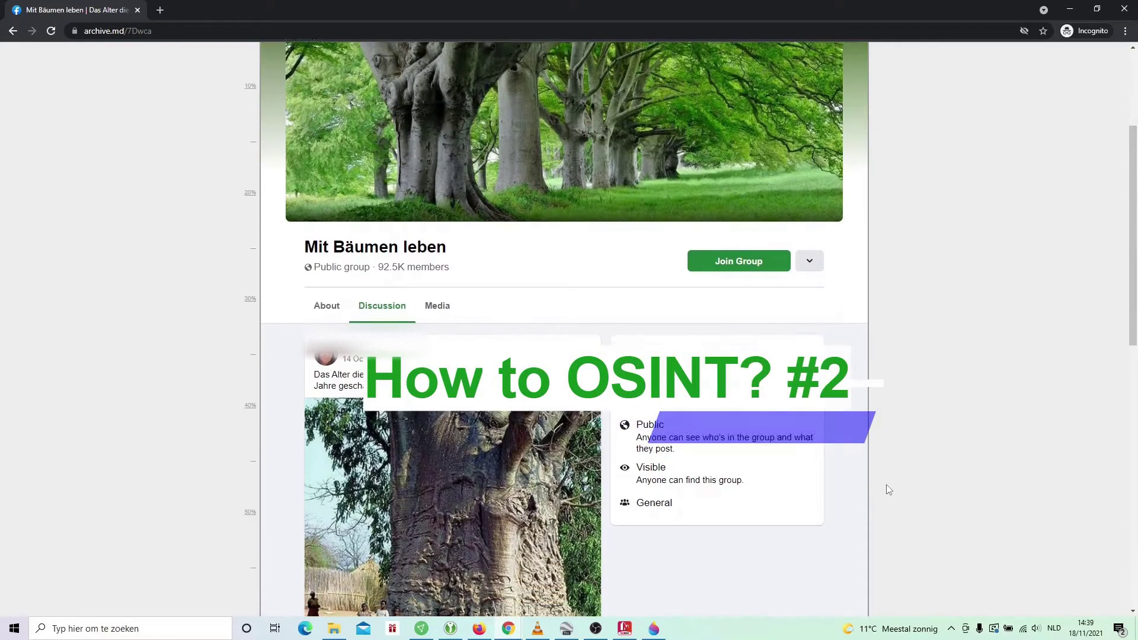
Scroll the archived post and highlight its 6000-year age claim for the baobab.
{"action": "scroll", "coordinate": [886, 486], "scroll_direction": "down", "scroll_amount": 1}
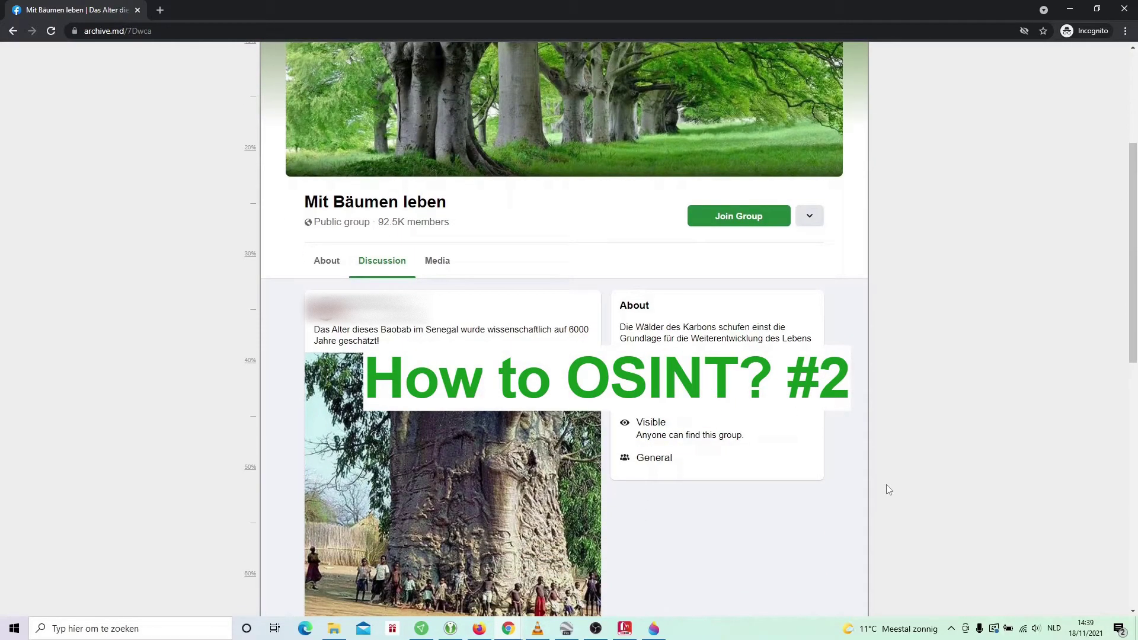
{"action": "scroll", "coordinate": [888, 490], "scroll_direction": "down", "scroll_amount": 2}
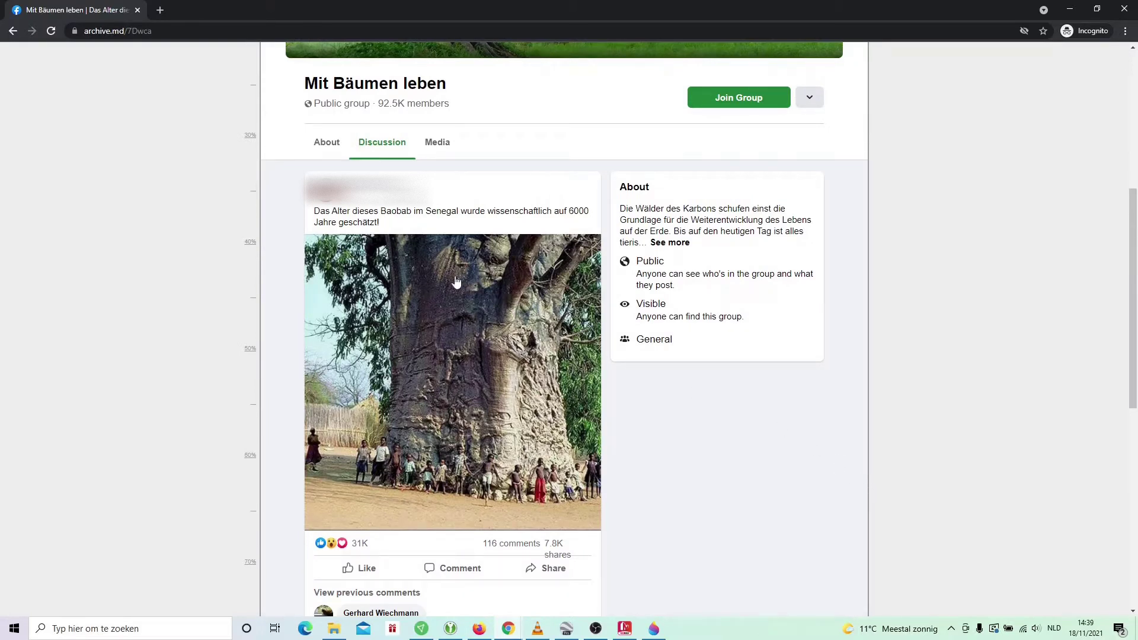
{"action": "left_click_drag", "start_coordinate": [412, 225], "coordinate": [324, 213]}
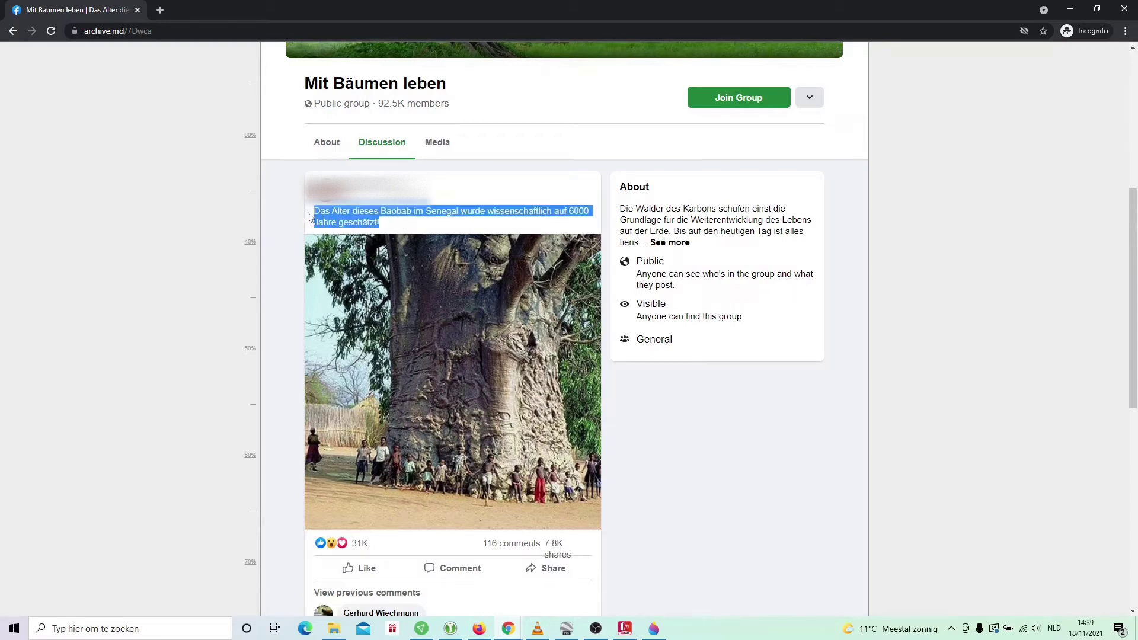
{"action": "left_click", "coordinate": [987, 371]}
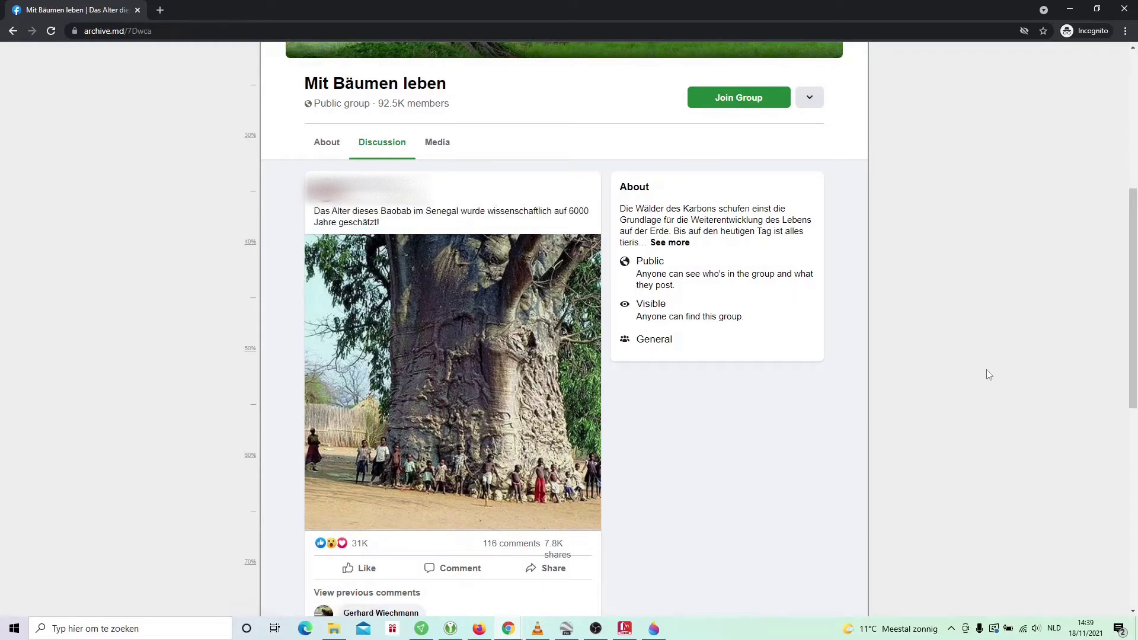
Save the baobab photo as a jpg and drop it into TinEye for a reverse search.
{"action": "right_click", "coordinate": [402, 309]}
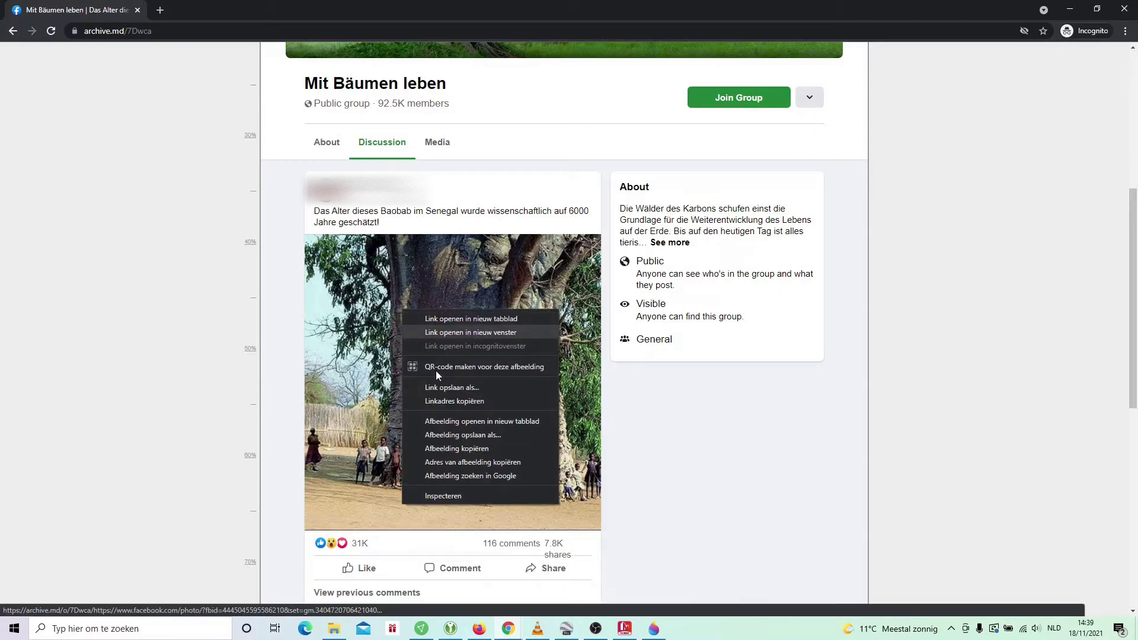
{"action": "left_click", "coordinate": [460, 436]}
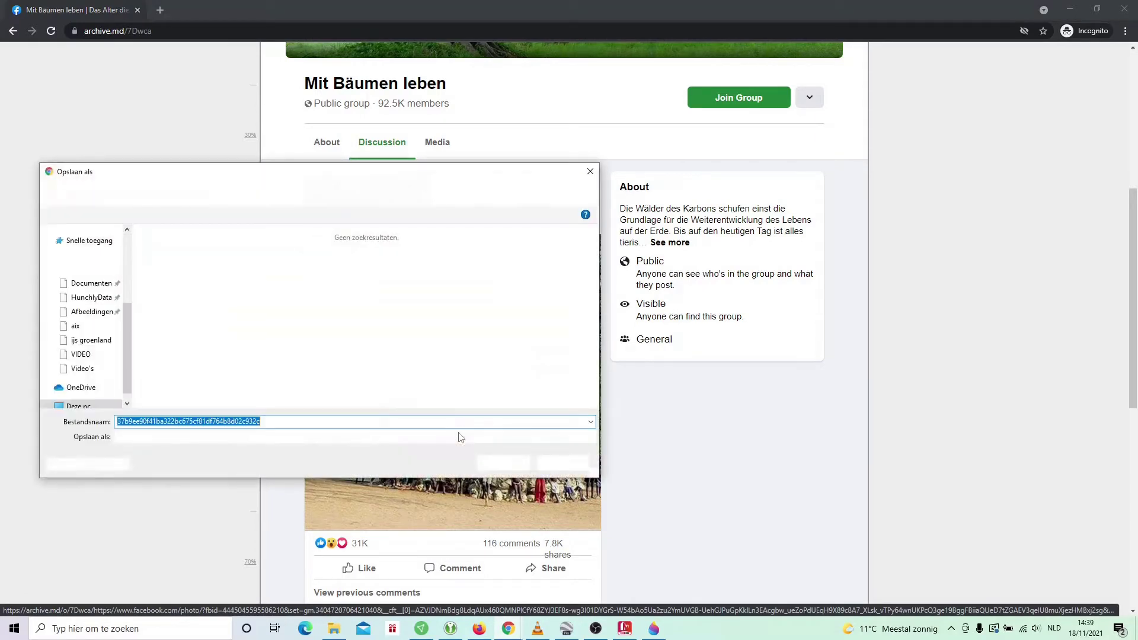
{"action": "left_click", "coordinate": [492, 464]}
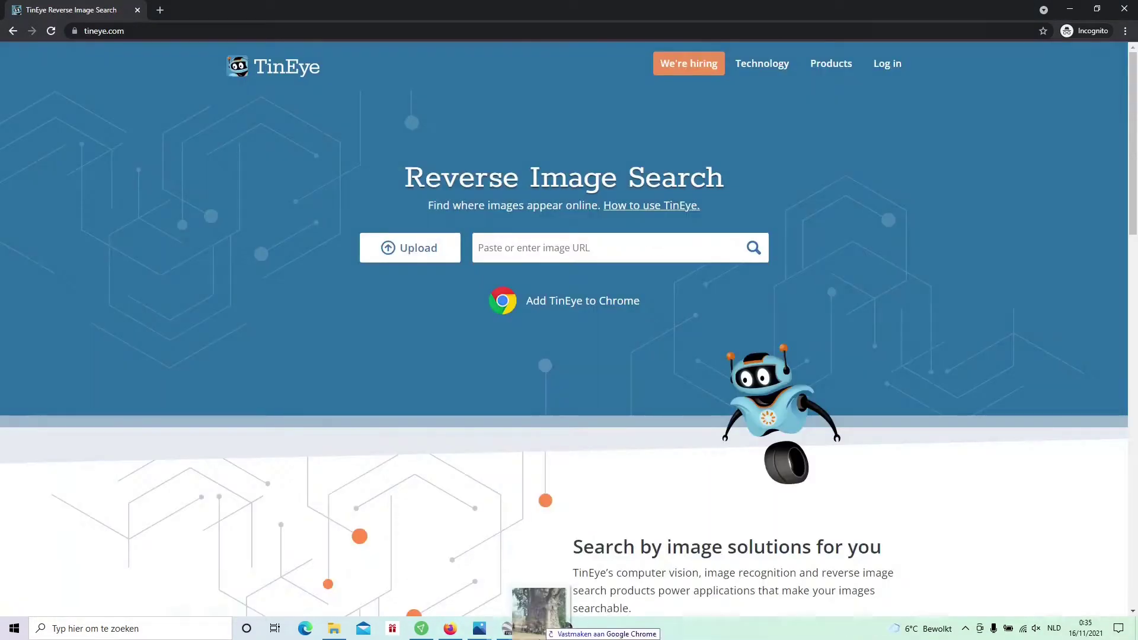
{"action": "left_click_drag", "start_coordinate": [538, 611], "coordinate": [528, 265]}
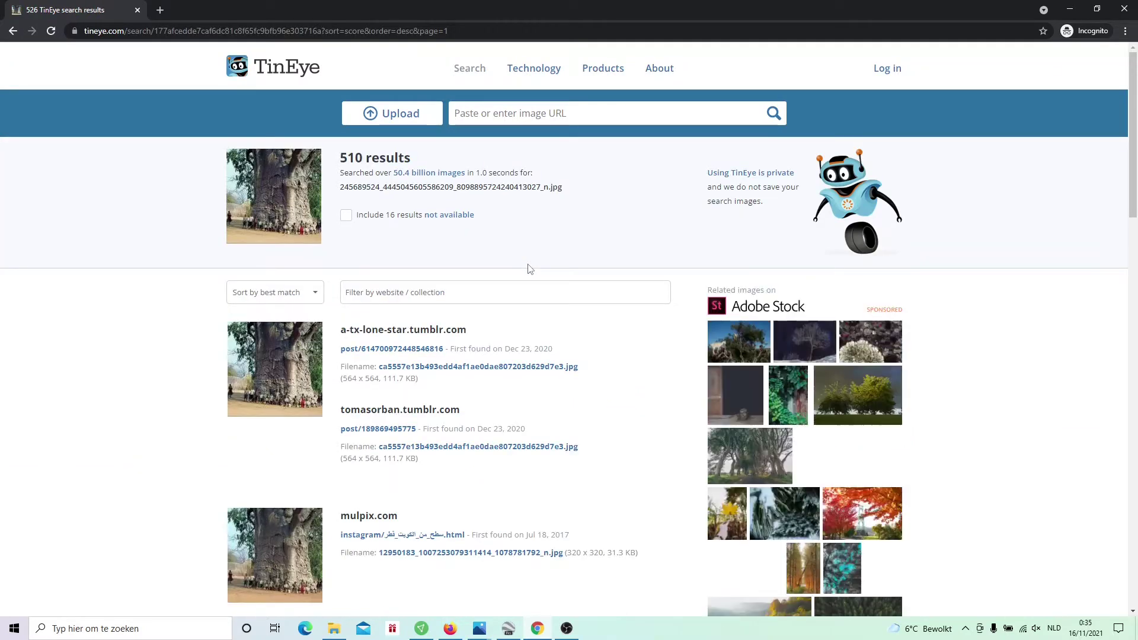
Sort TinEye's baobab matches oldest first and bring up options for the world_faces link.
{"action": "left_click", "coordinate": [314, 297]}
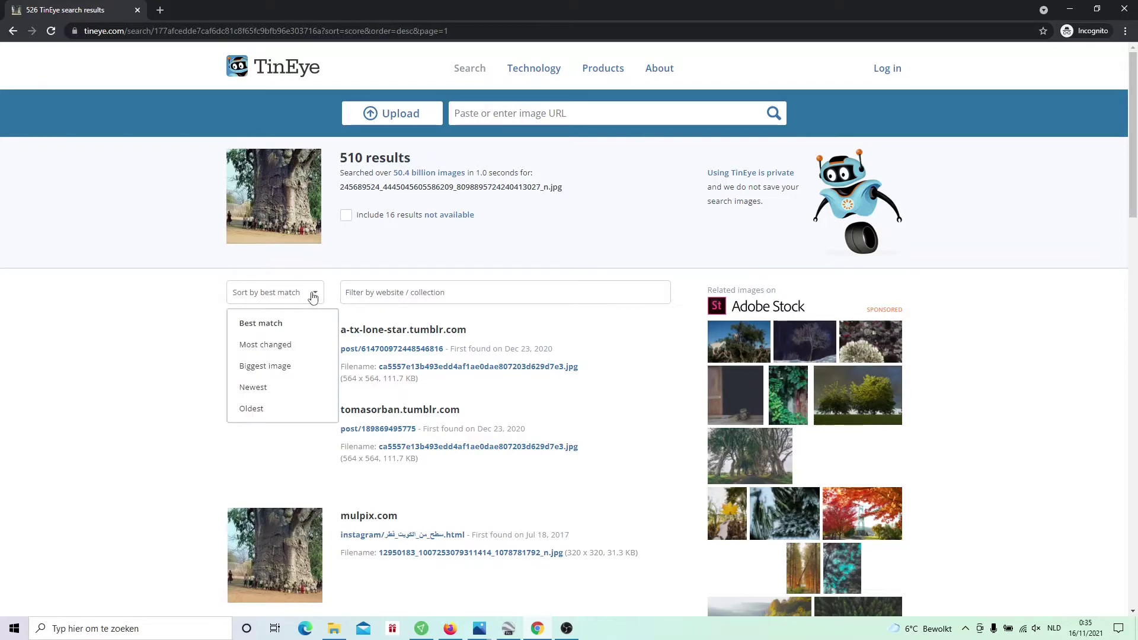
{"action": "left_click", "coordinate": [267, 409]}
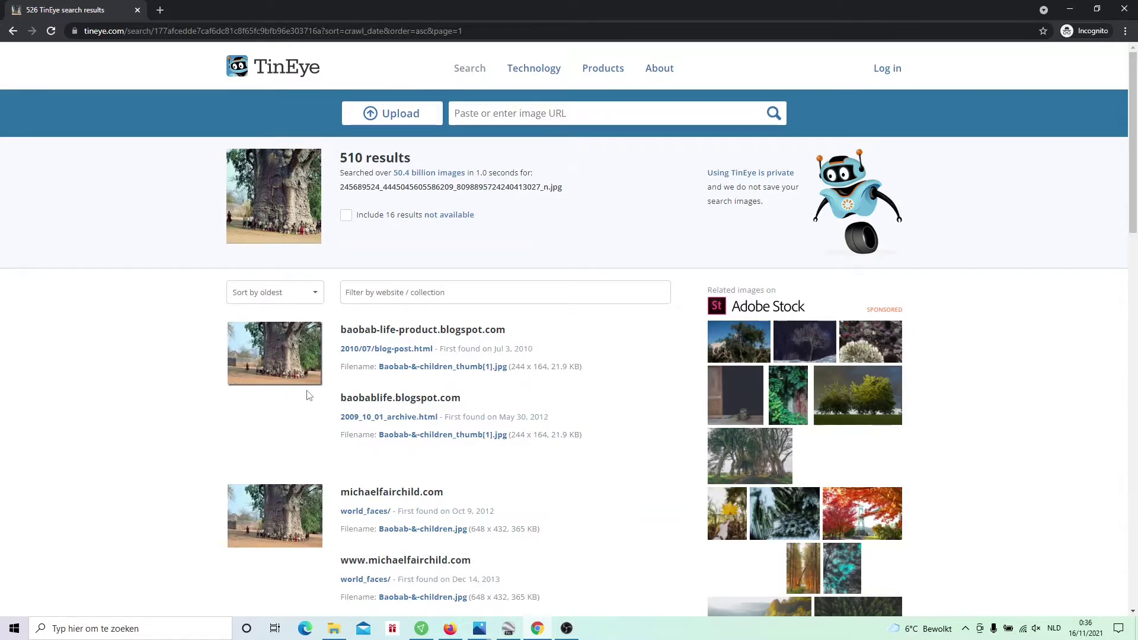
{"action": "scroll", "coordinate": [309, 396], "scroll_direction": "down", "scroll_amount": 2}
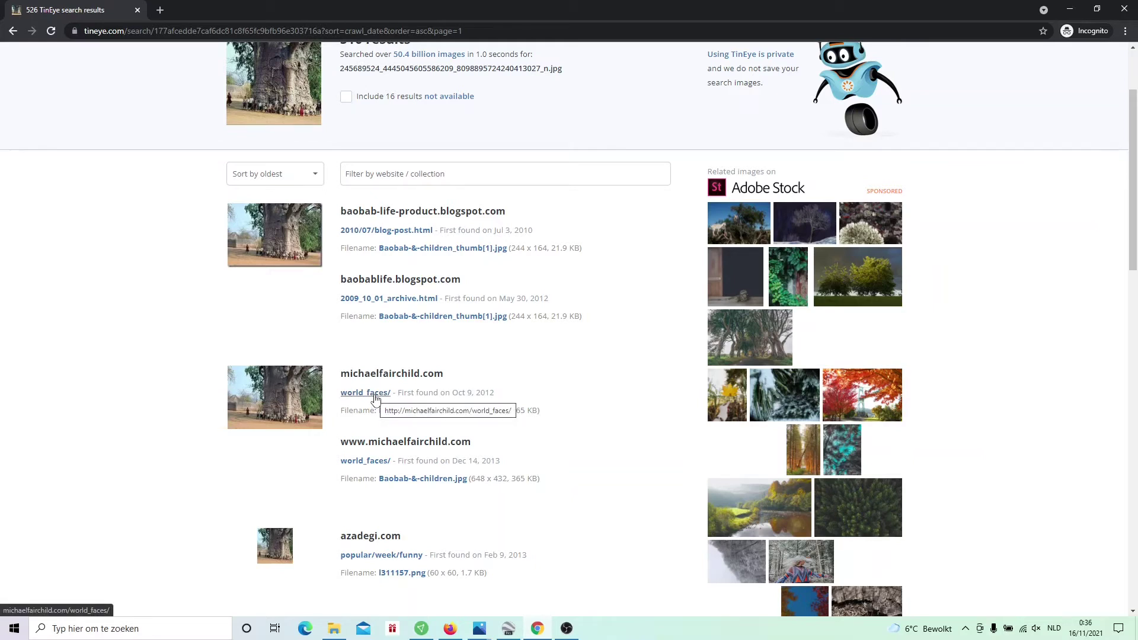
{"action": "right_click", "coordinate": [376, 399]}
Open the World Faces page and the 2010 blog post in new tabs, then close the Blogger sign-in tab.
{"action": "left_click", "coordinate": [383, 400]}
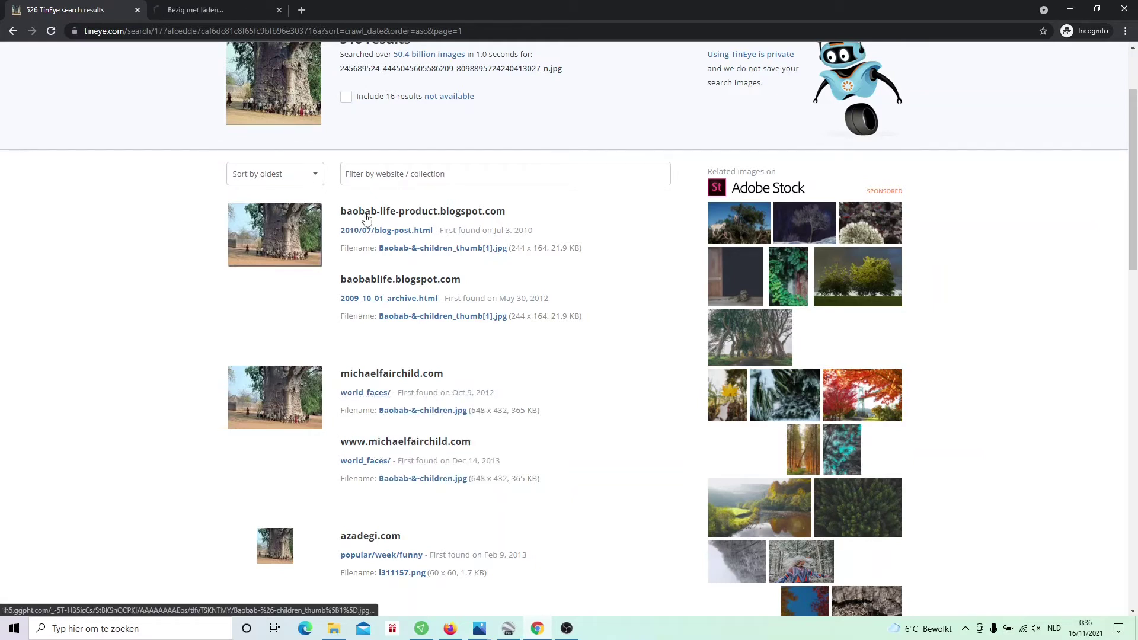
{"action": "right_click", "coordinate": [389, 230]}
{"action": "left_click", "coordinate": [390, 237]}
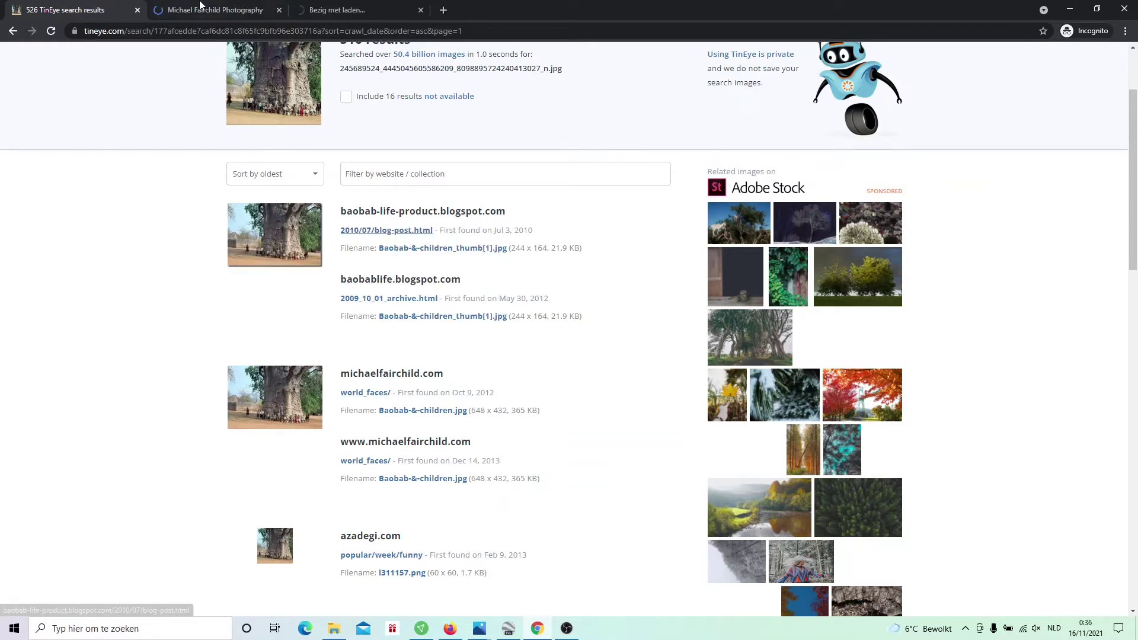
{"action": "left_click", "coordinate": [375, 10]}
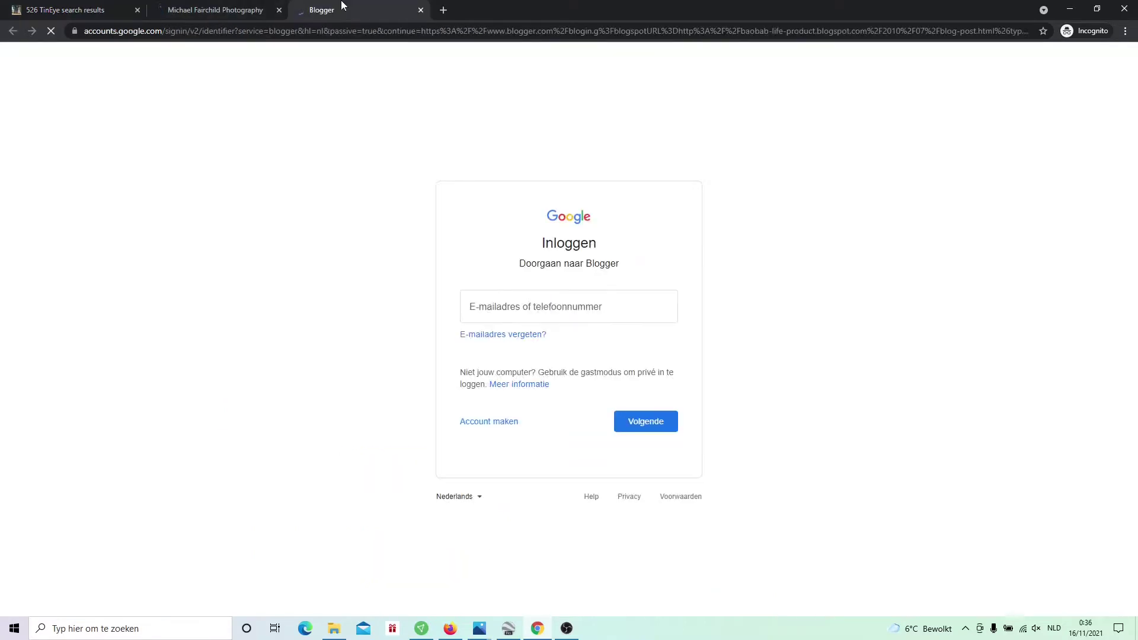
{"action": "left_click", "coordinate": [421, 10]}
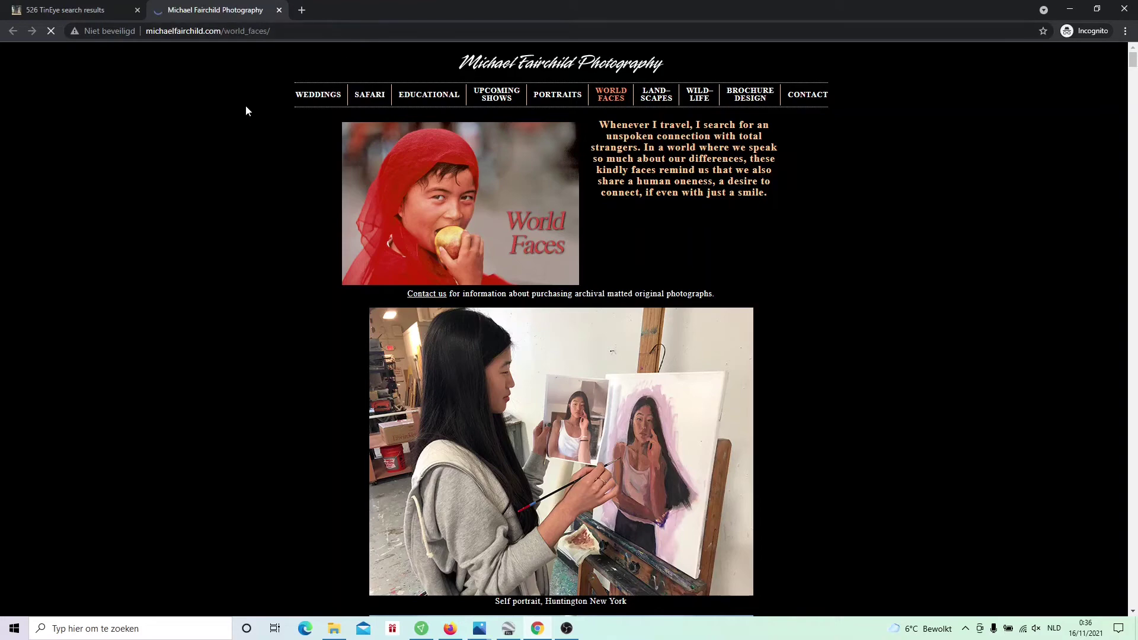
Find the 'Baobab tree and children, Africa' photo on World Faces, zoomed to 150%.
{"action": "scroll", "coordinate": [243, 125], "scroll_direction": "down", "scroll_amount": 15}
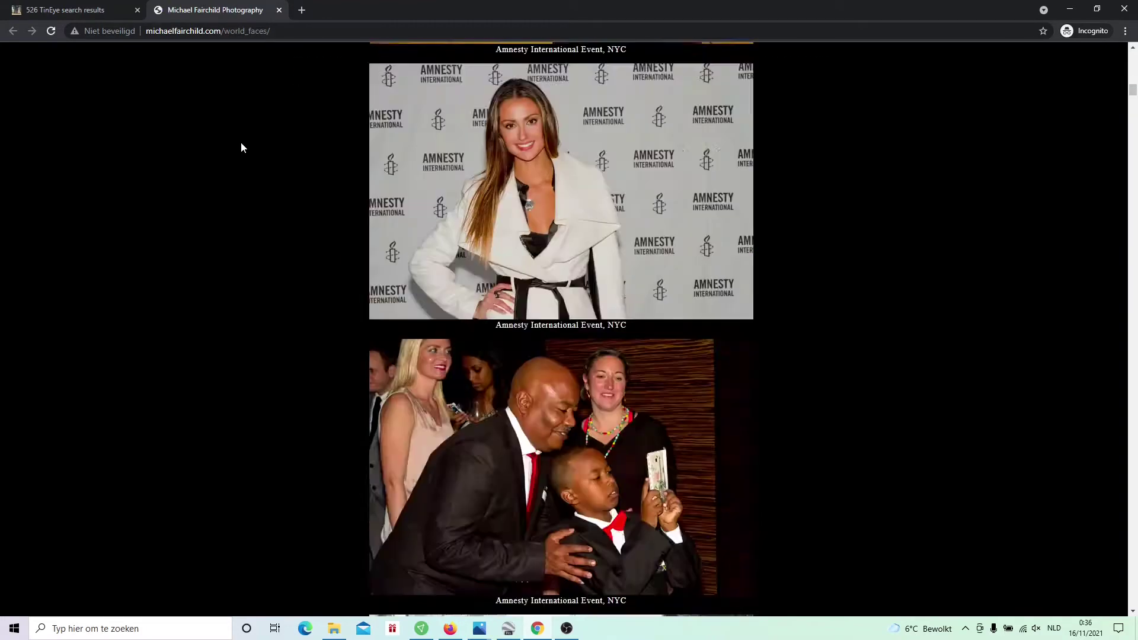
{"action": "scroll", "coordinate": [240, 150], "scroll_direction": "down", "scroll_amount": 20}
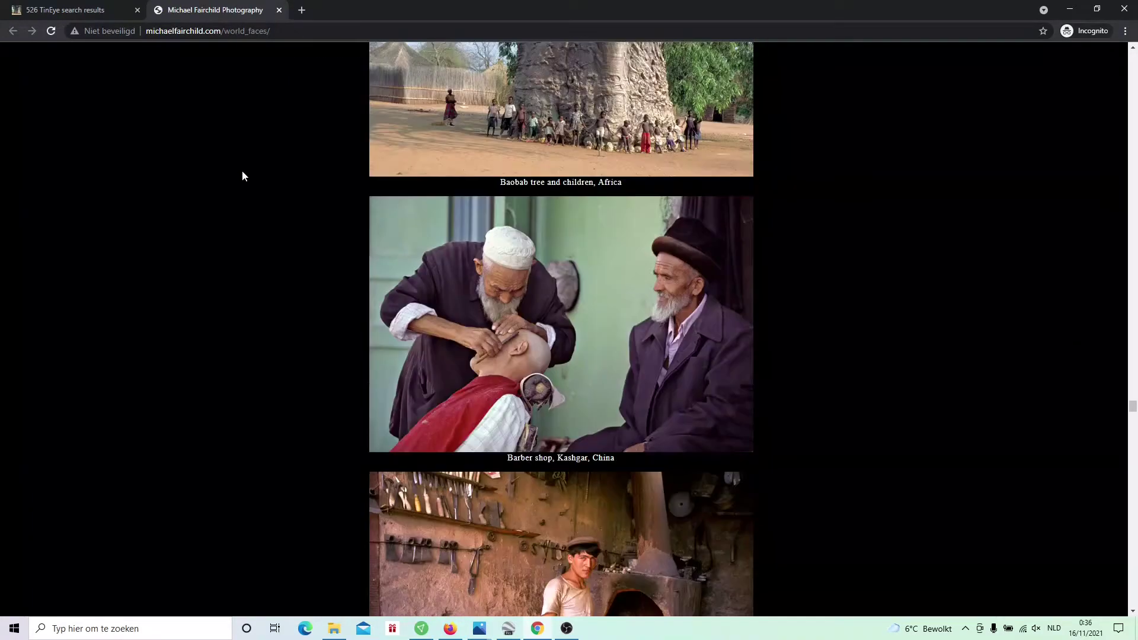
{"action": "scroll", "coordinate": [242, 177], "scroll_direction": "up", "scroll_amount": 4}
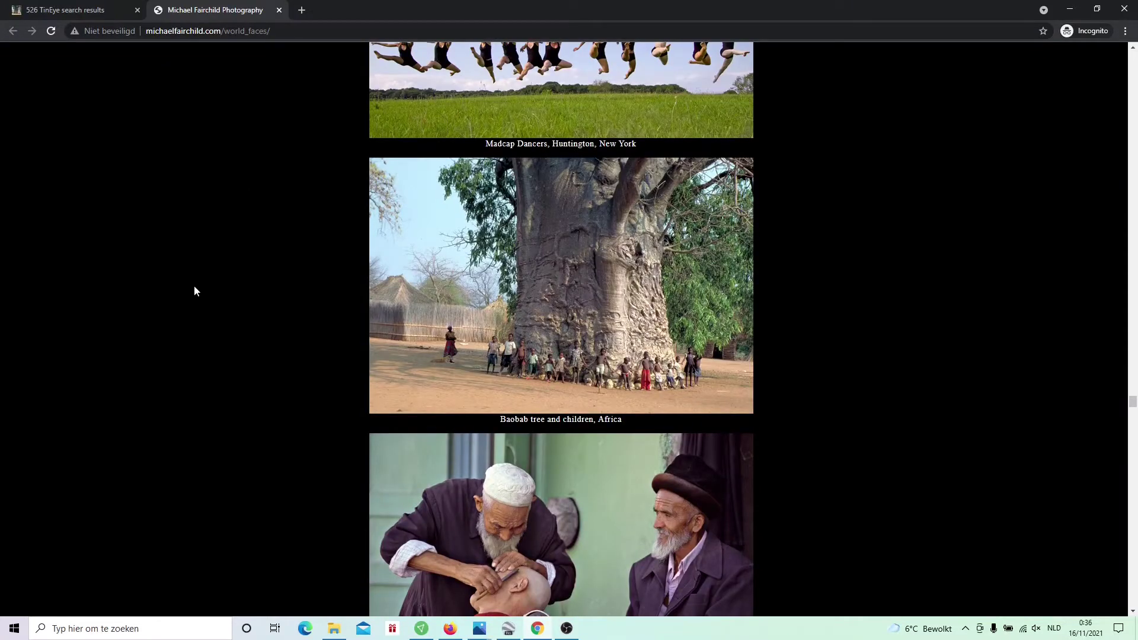
{"action": "key", "text": "ctrl+plus"}
{"action": "key", "text": "ctrl+plus"}
{"action": "key", "text": "ctrl+plus"}
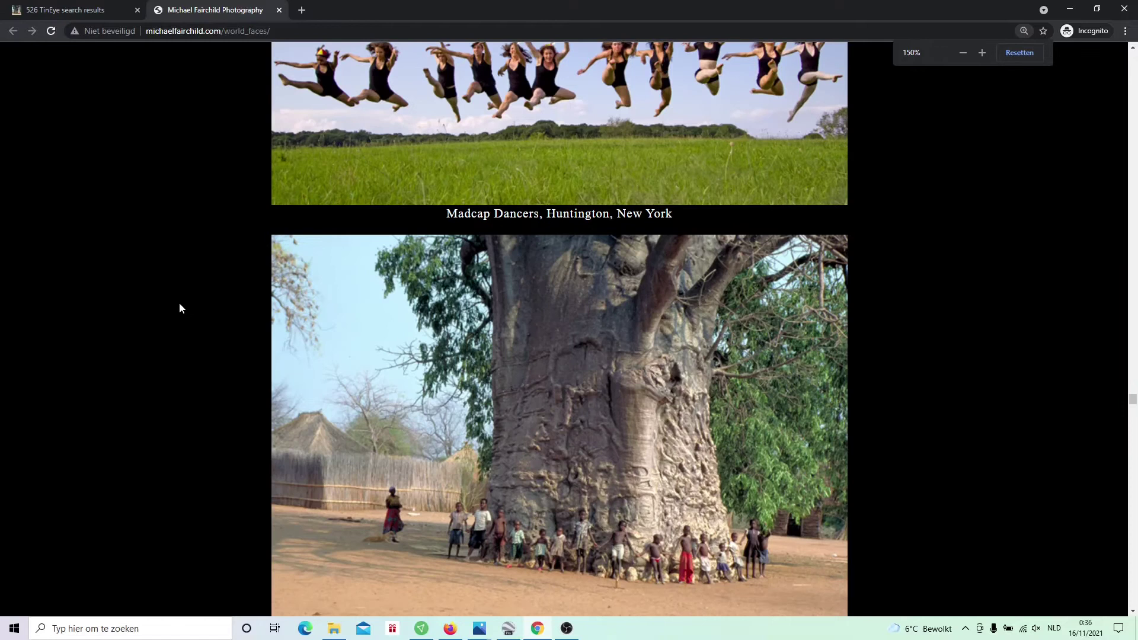
{"action": "scroll", "coordinate": [179, 304], "scroll_direction": "down", "scroll_amount": 1}
{"action": "scroll", "coordinate": [180, 303], "scroll_direction": "down", "scroll_amount": 1}
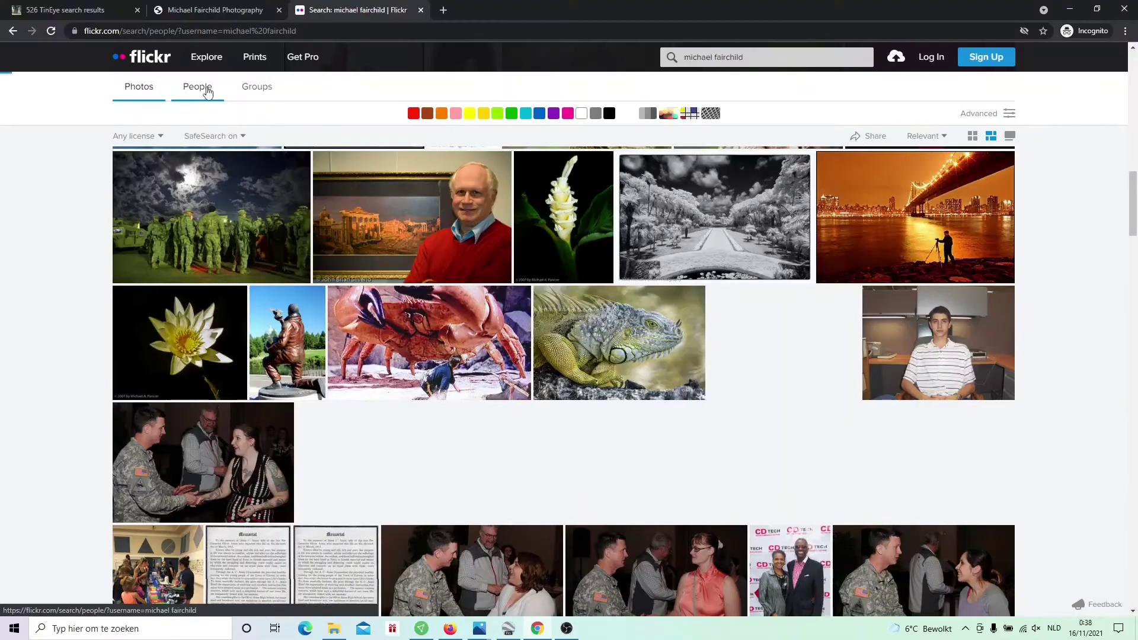
Switch the Flickr search to list member accounts matching the photographer's name.
{"action": "left_click", "coordinate": [206, 89]}
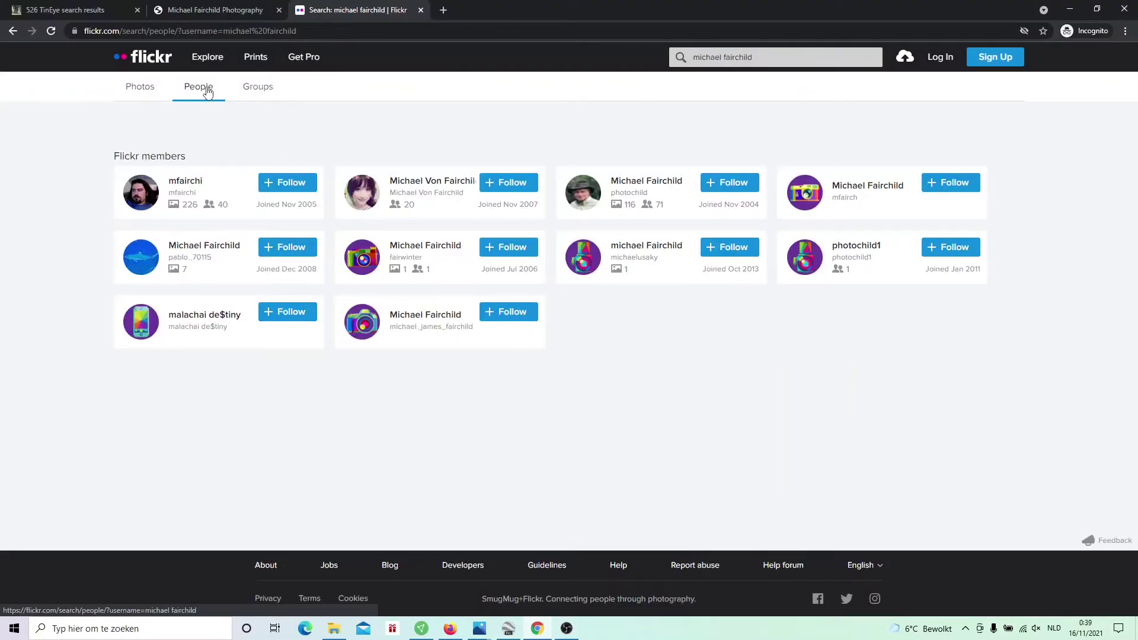
Open the photographer's Flickr profile and its 'Baobab with kids' photo.
{"action": "left_click", "coordinate": [631, 192]}
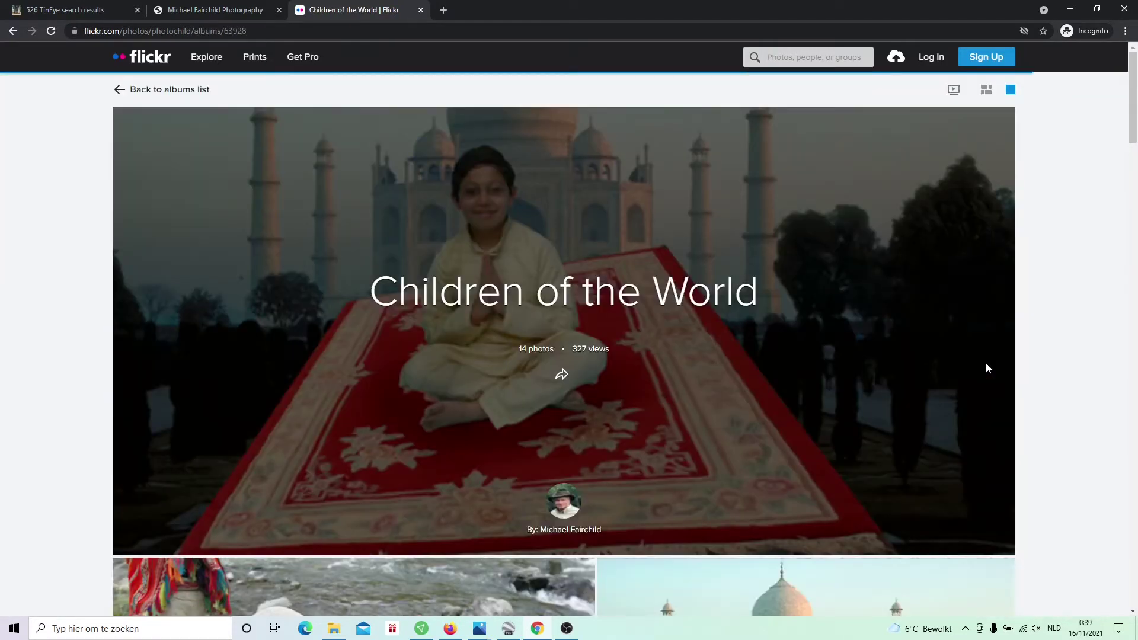
{"action": "scroll", "coordinate": [984, 350], "scroll_direction": "down", "scroll_amount": 4}
{"action": "scroll", "coordinate": [979, 336], "scroll_direction": "down", "scroll_amount": 20}
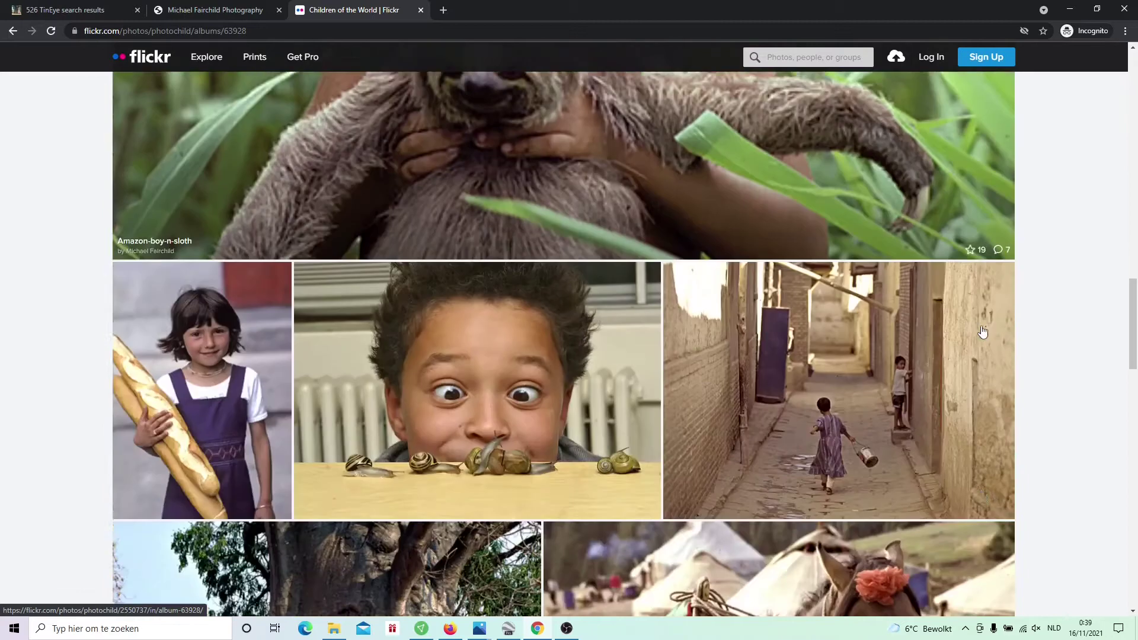
{"action": "scroll", "coordinate": [417, 344], "scroll_direction": "up", "scroll_amount": 4}
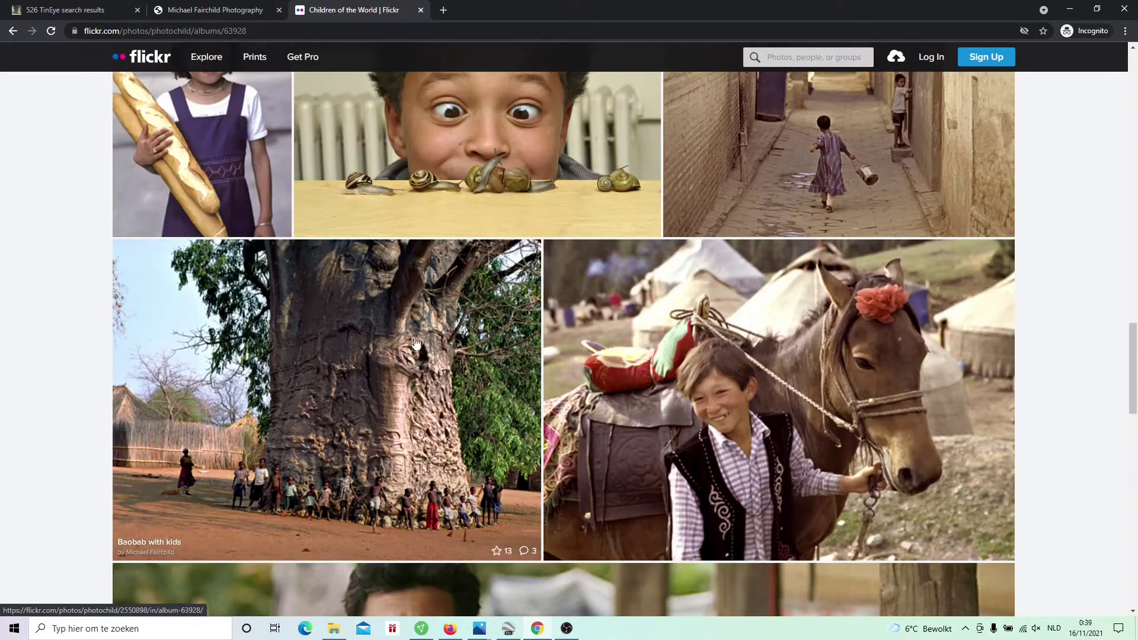
{"action": "left_click", "coordinate": [416, 344]}
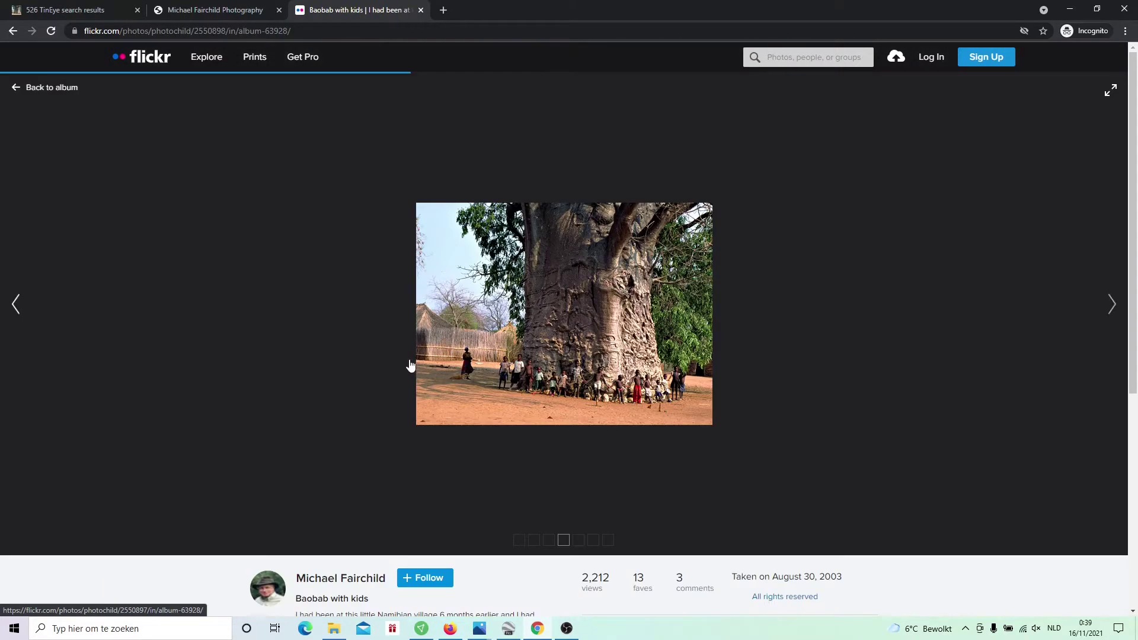
Zoom the photo page to 125% and highlight 'little Namibian village' in the description.
{"action": "scroll", "coordinate": [392, 377], "scroll_direction": "down", "scroll_amount": 7}
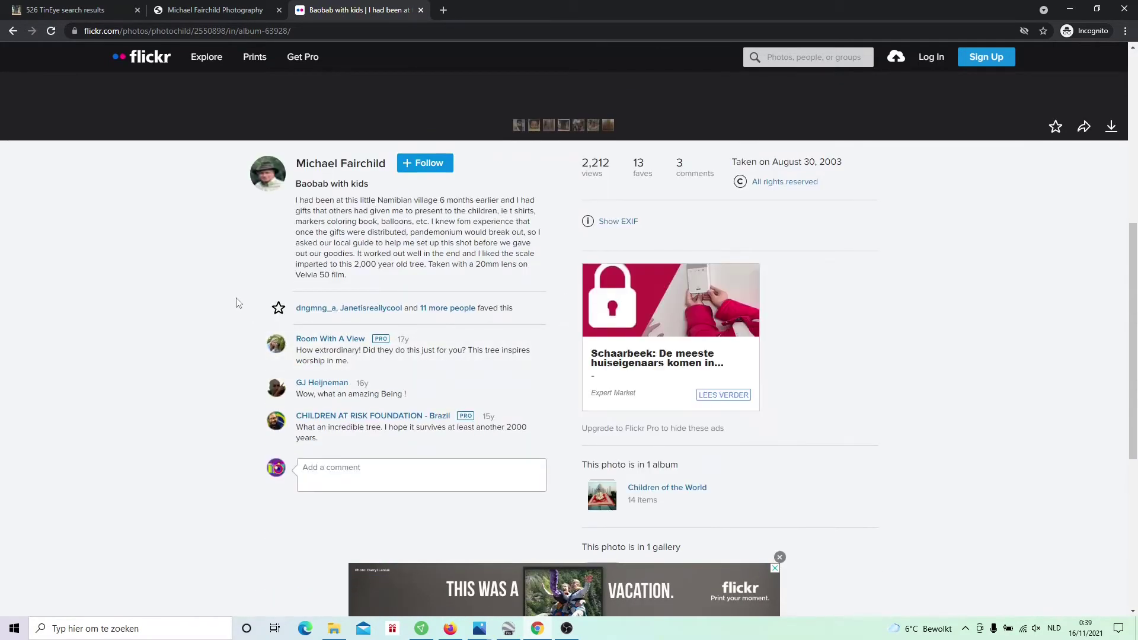
{"action": "key", "text": "ctrl+plus"}
{"action": "key", "text": "ctrl+plus"}
{"action": "key", "text": "ctrl+plus"}
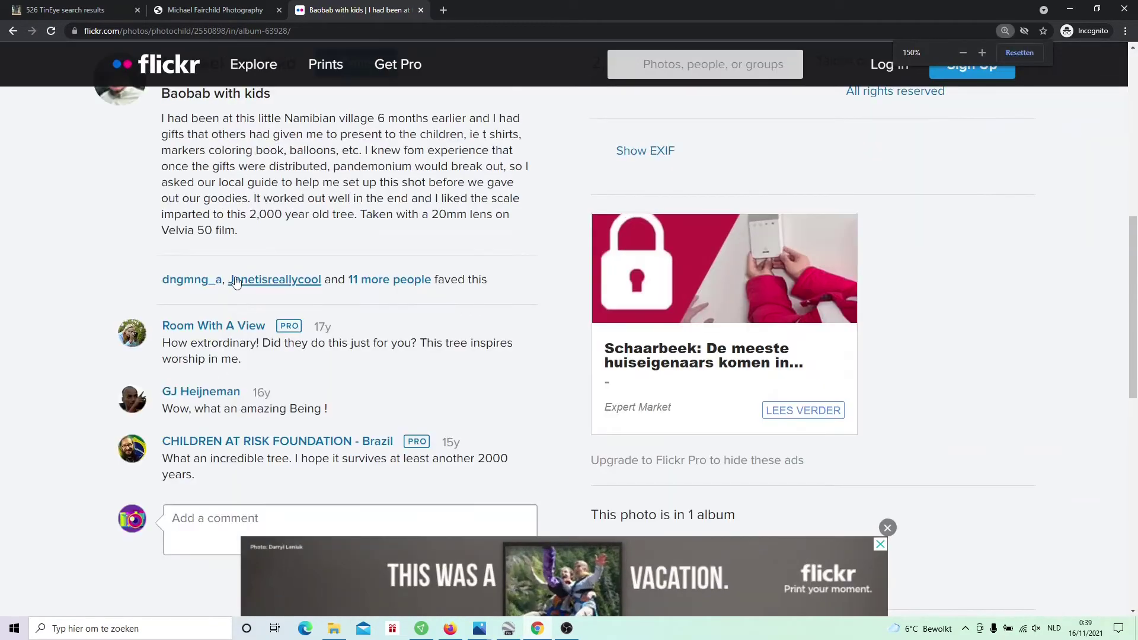
{"action": "scroll", "coordinate": [236, 282], "scroll_direction": "down", "scroll_amount": 2}
{"action": "scroll", "coordinate": [231, 249], "scroll_direction": "up", "scroll_amount": 4}
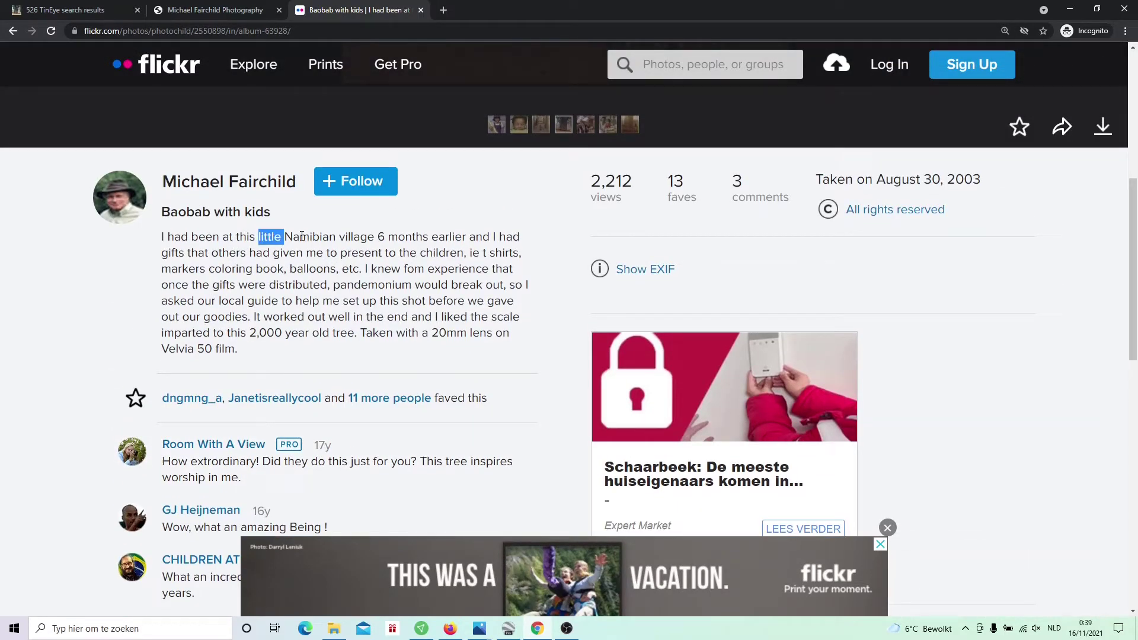
{"action": "left_click_drag", "start_coordinate": [302, 237], "coordinate": [386, 239]}
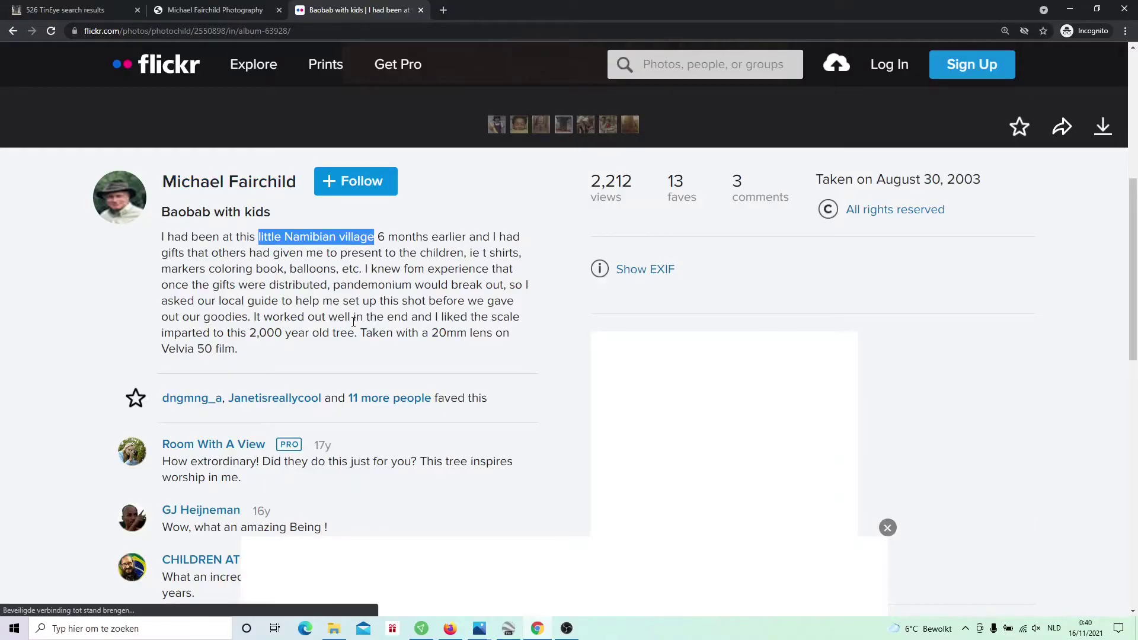
{"action": "scroll", "coordinate": [354, 322], "scroll_direction": "down", "scroll_amount": 4}
{"action": "scroll", "coordinate": [749, 278], "scroll_direction": "down", "scroll_amount": 2}
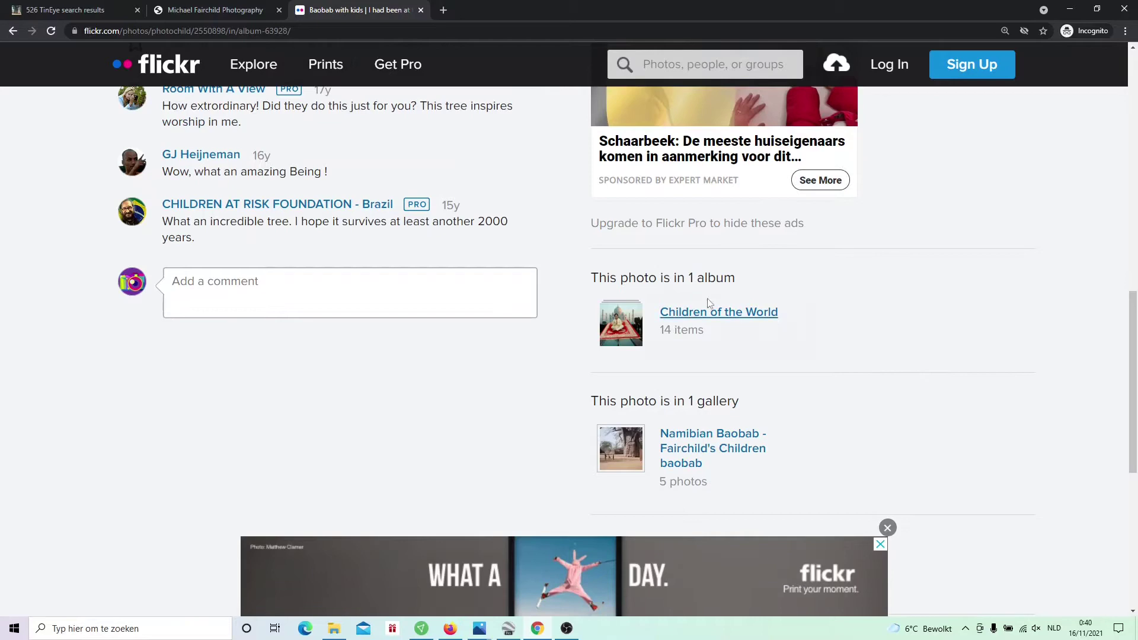
{"action": "scroll", "coordinate": [672, 334], "scroll_direction": "down", "scroll_amount": 3}
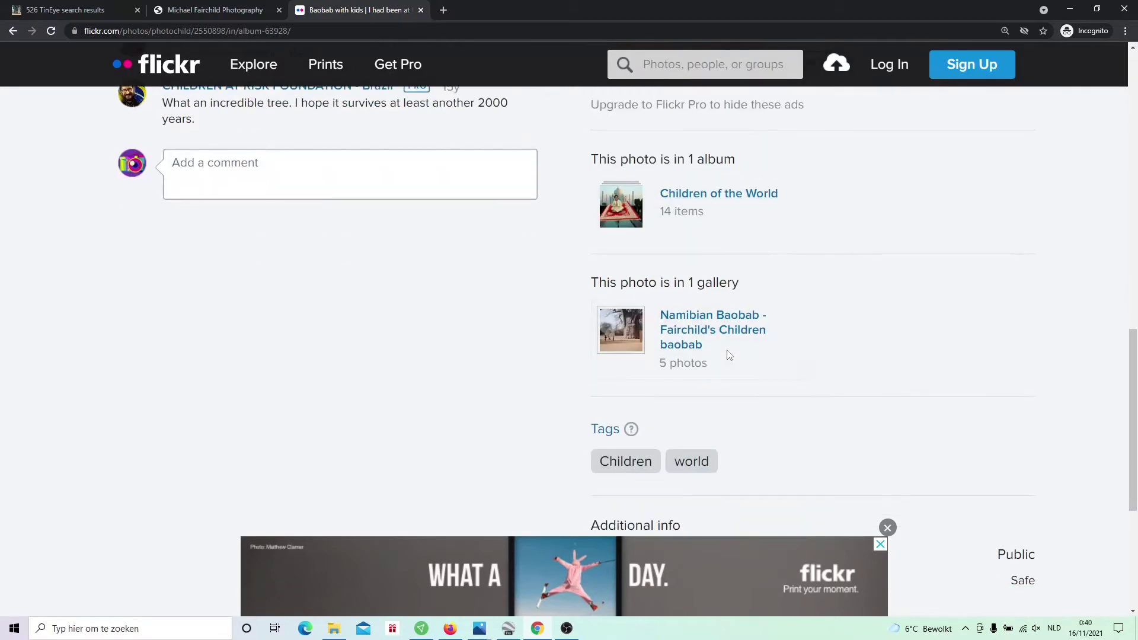
Open the Namibian Baobab - Fairchild's Children gallery and its IMG_0651 photo.
{"action": "left_click", "coordinate": [720, 330]}
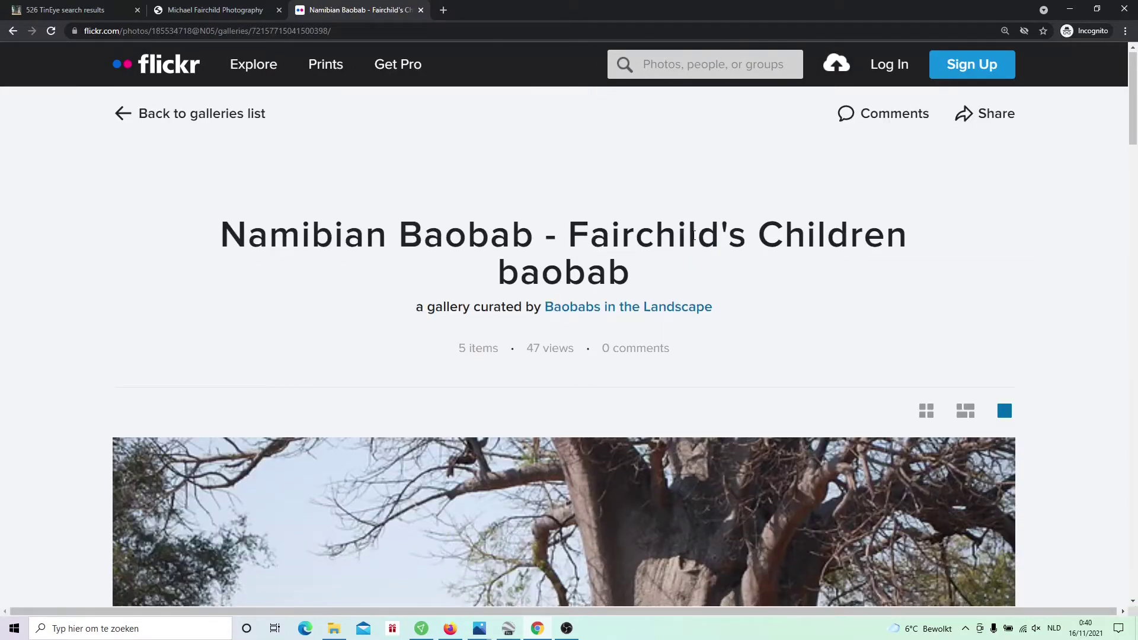
{"action": "scroll", "coordinate": [771, 237], "scroll_direction": "down", "scroll_amount": 5}
{"action": "scroll", "coordinate": [947, 250], "scroll_direction": "down", "scroll_amount": 12}
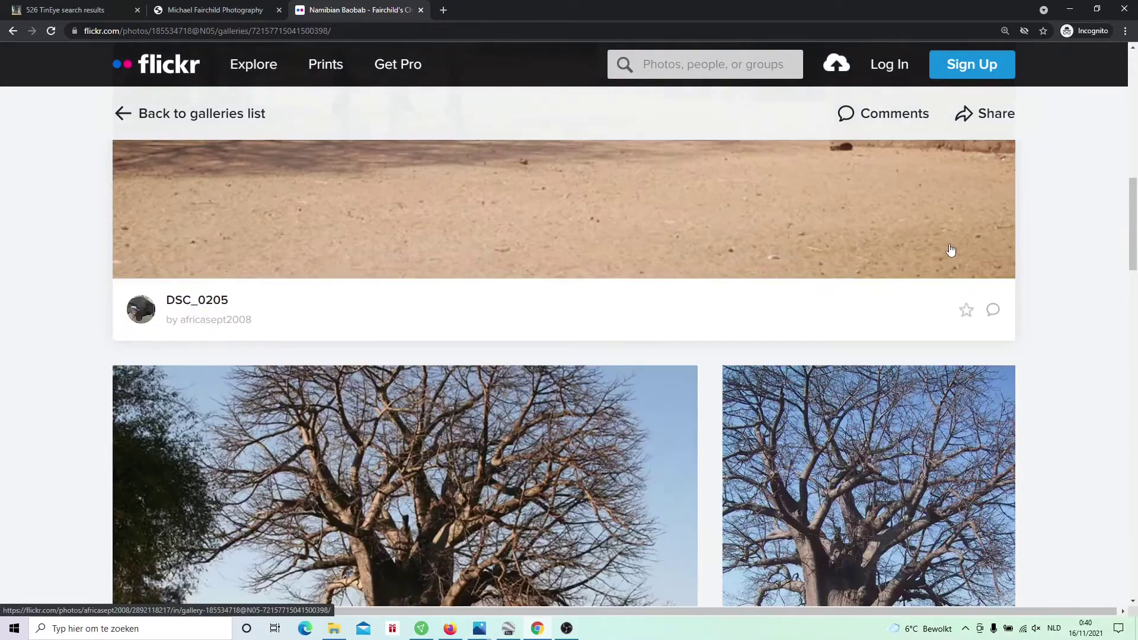
{"action": "scroll", "coordinate": [1043, 244], "scroll_direction": "down", "scroll_amount": 20}
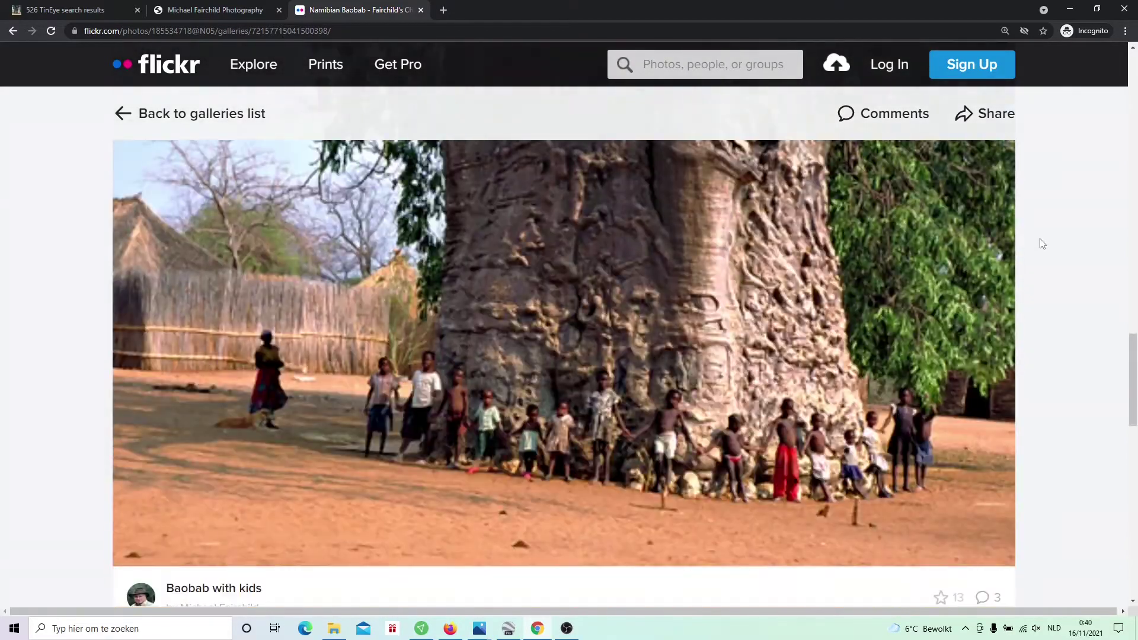
{"action": "scroll", "coordinate": [1043, 243], "scroll_direction": "down", "scroll_amount": 4}
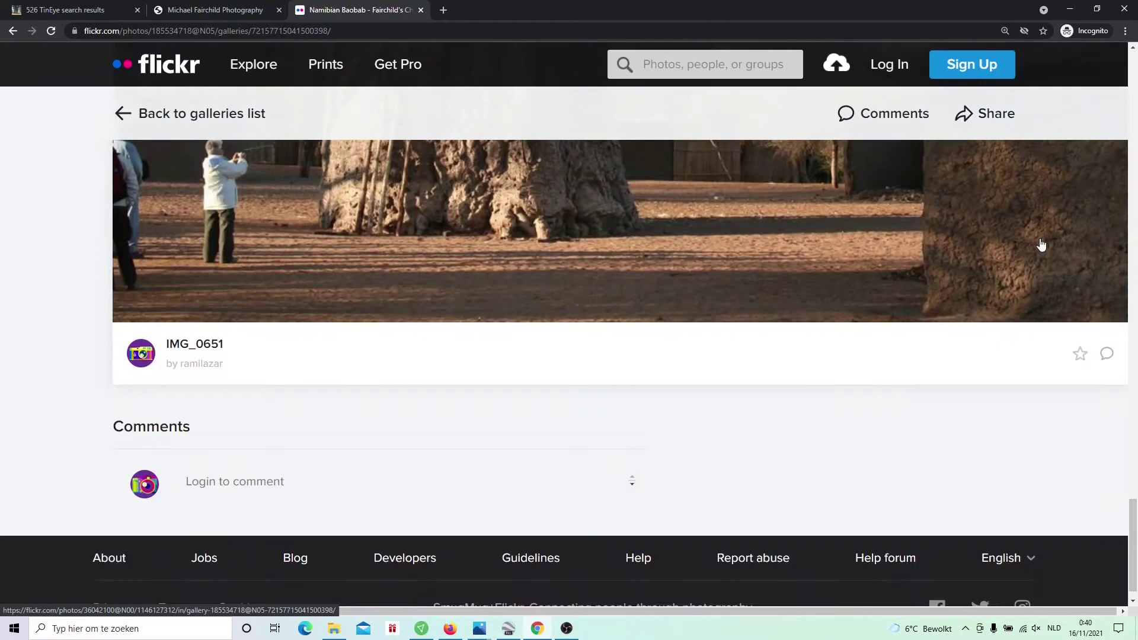
{"action": "scroll", "coordinate": [1041, 247], "scroll_direction": "up", "scroll_amount": 3}
{"action": "left_click", "coordinate": [751, 285]}
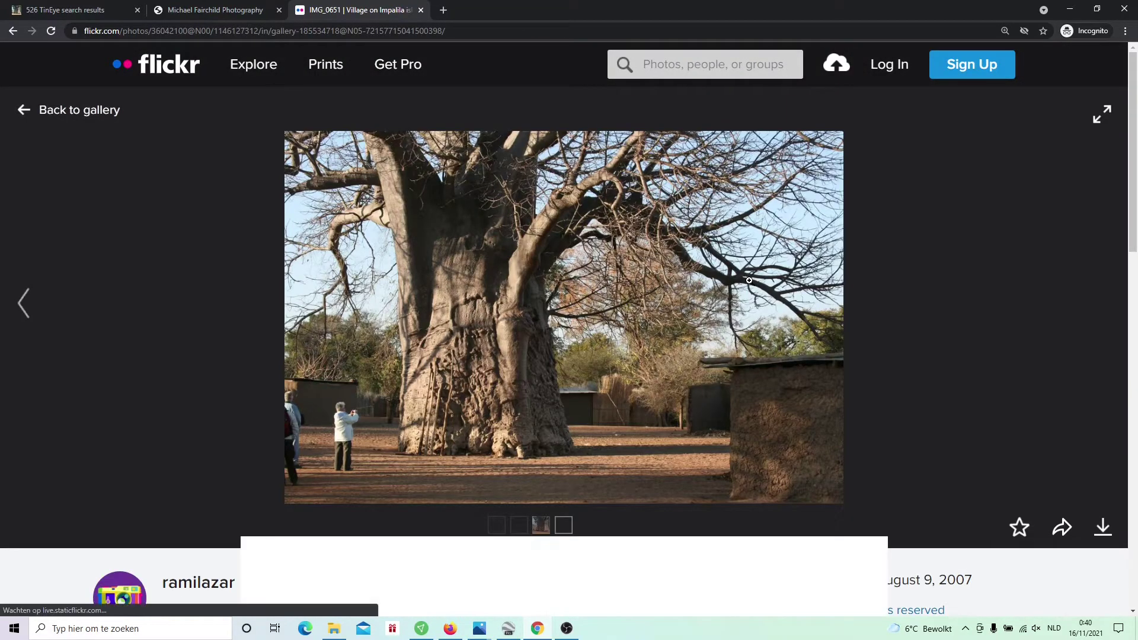
Highlight 'Village on Impalila island' in the IMG_0651 description.
{"action": "scroll", "coordinate": [750, 280], "scroll_direction": "down", "scroll_amount": 3}
{"action": "scroll", "coordinate": [749, 276], "scroll_direction": "down", "scroll_amount": 1}
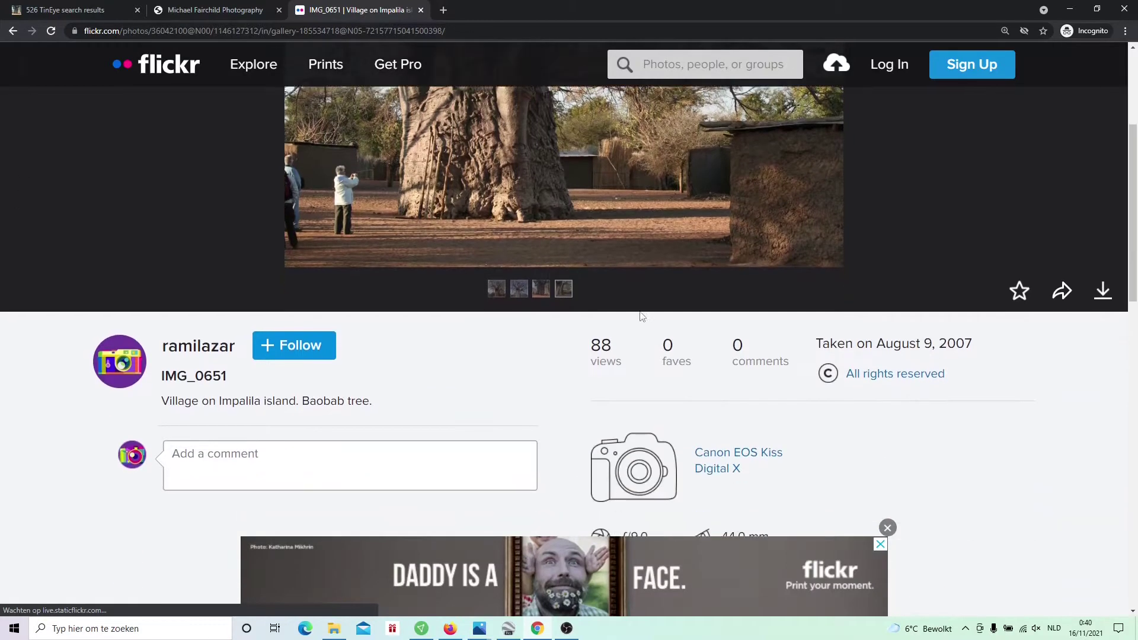
{"action": "left_click_drag", "start_coordinate": [165, 400], "coordinate": [297, 417]}
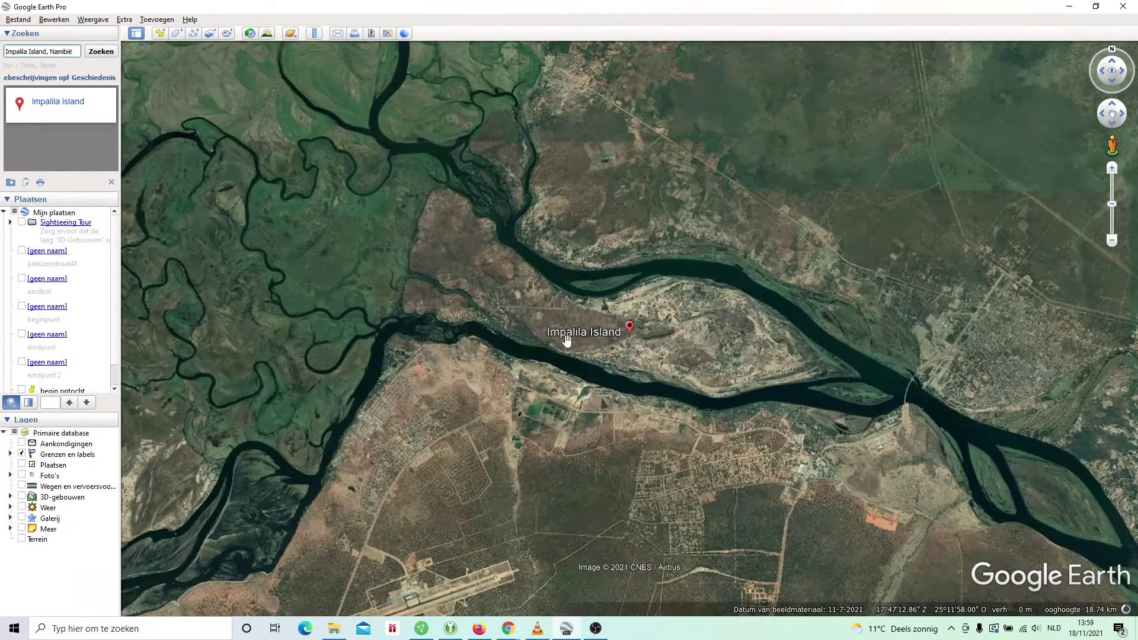
Zoom to about 402 m over Impalila Island and pan across its villages and bush.
{"action": "scroll", "coordinate": [490, 309], "scroll_direction": "up", "scroll_amount": 5}
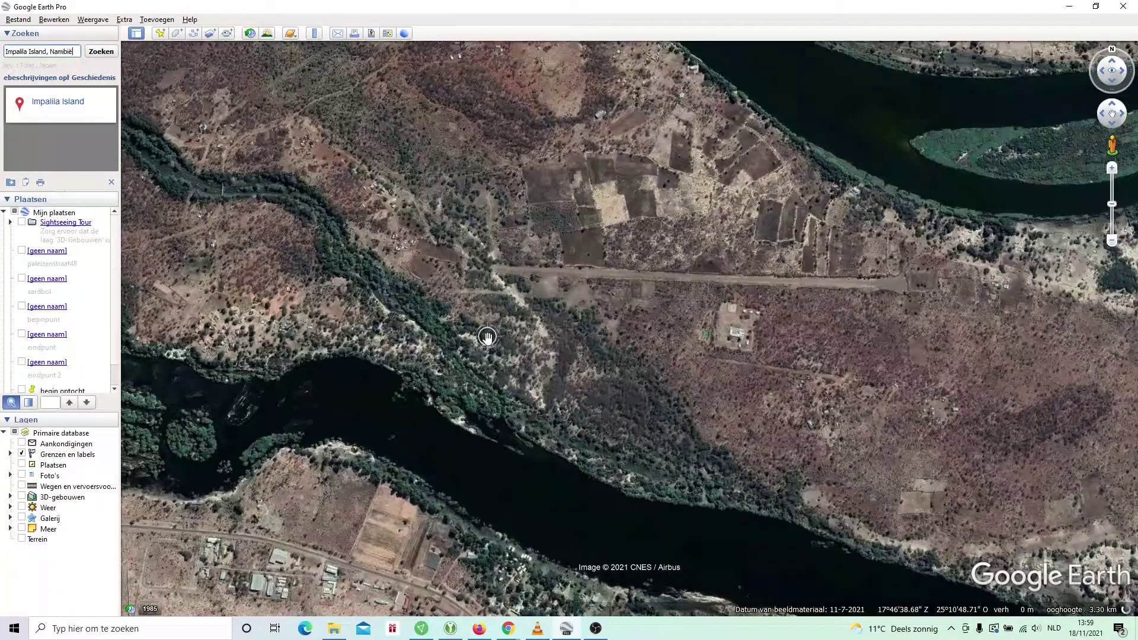
{"action": "scroll", "coordinate": [562, 336], "scroll_direction": "up", "scroll_amount": 3}
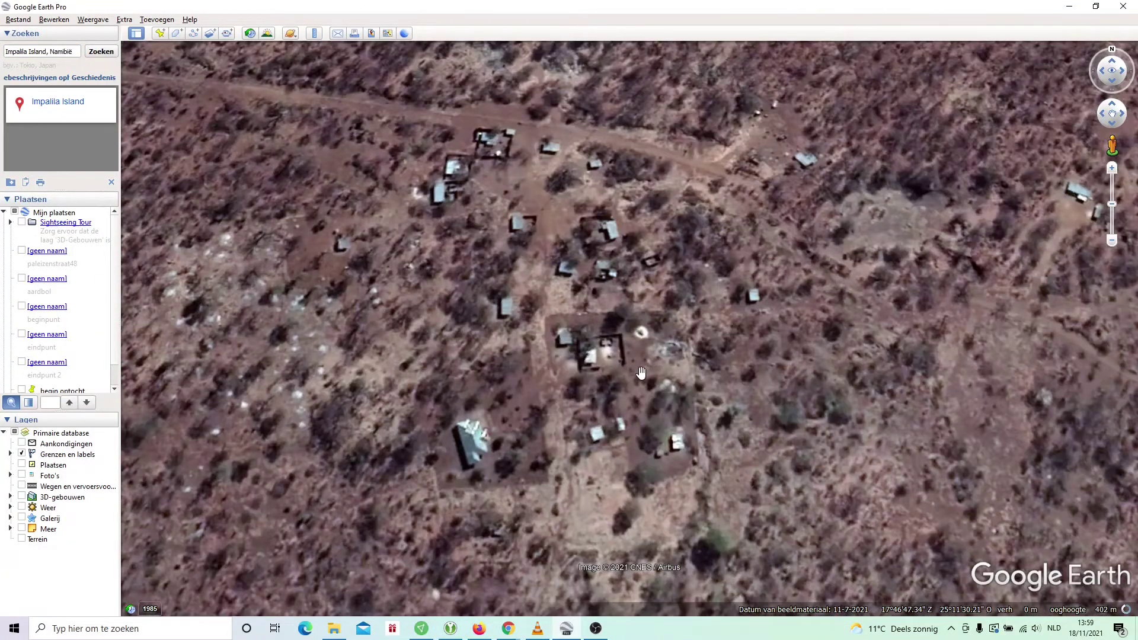
{"action": "left_click_drag", "start_coordinate": [642, 372], "coordinate": [495, 259]}
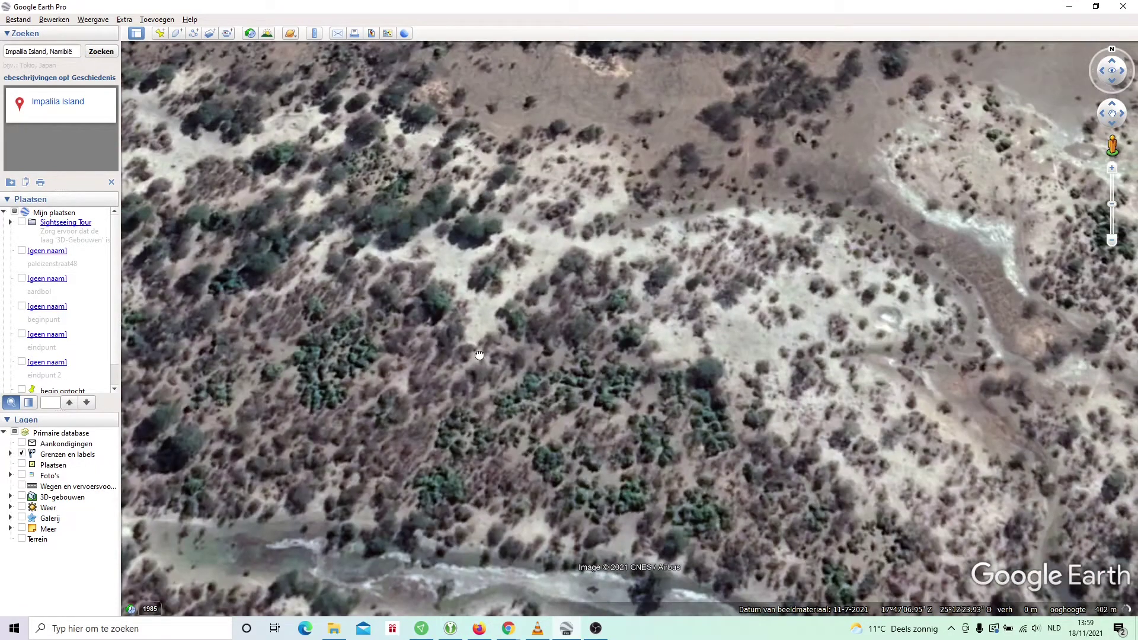
{"action": "left_click_drag", "start_coordinate": [495, 259], "coordinate": [508, 294]}
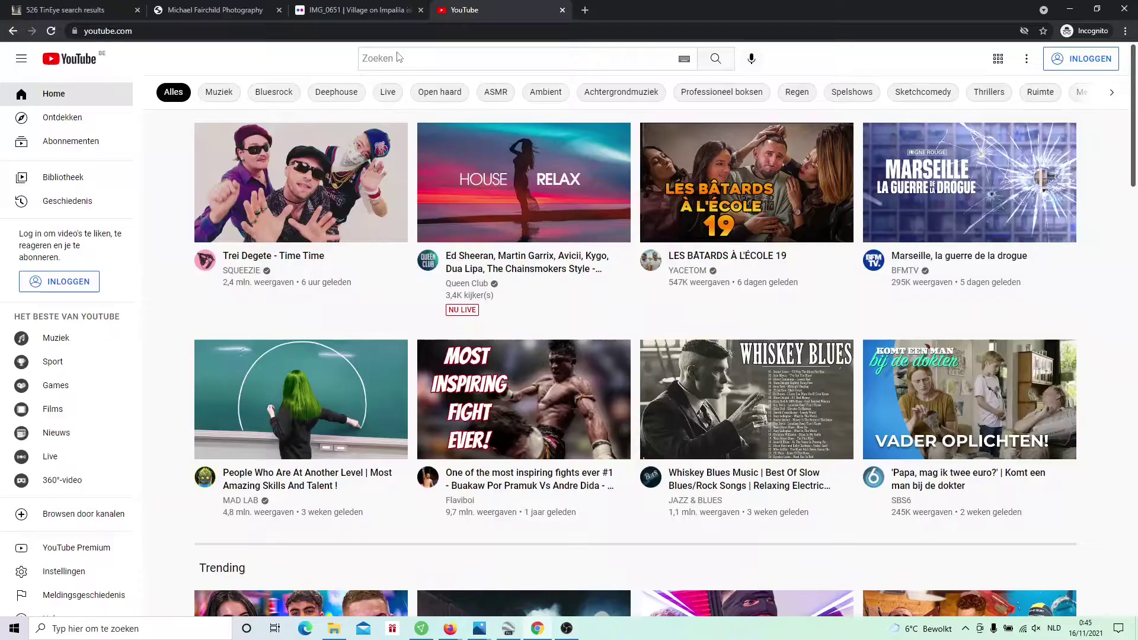
Search YouTube for 'Impalila' and scroll to the African Village Tour on Impalila Island video.
{"action": "left_click", "coordinate": [398, 54]}
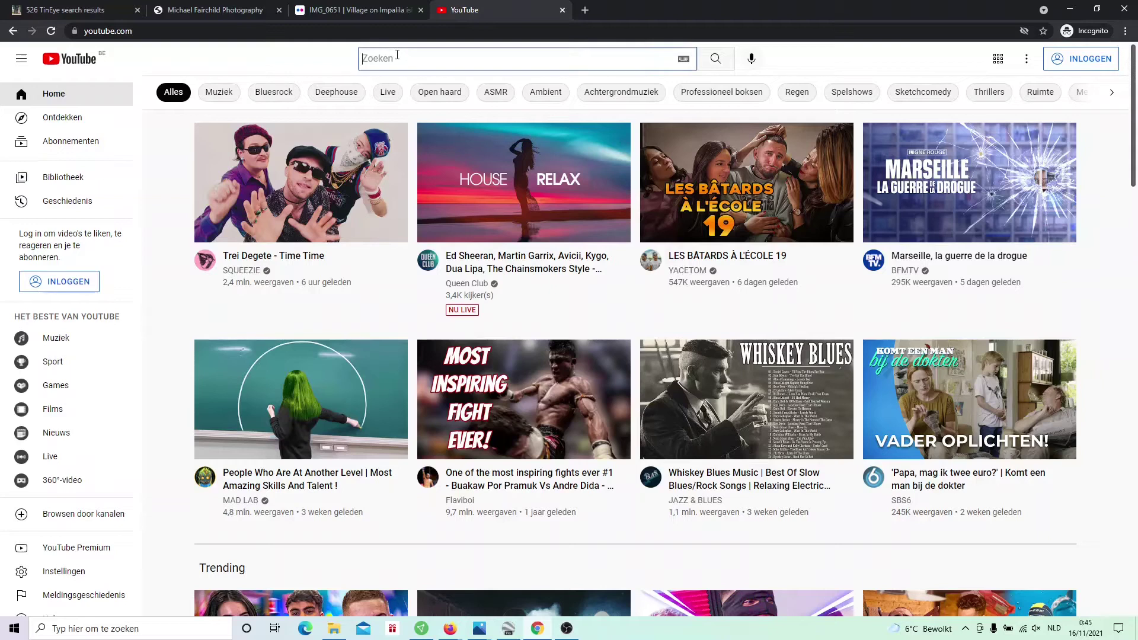
{"action": "type", "text": "Impalila"}
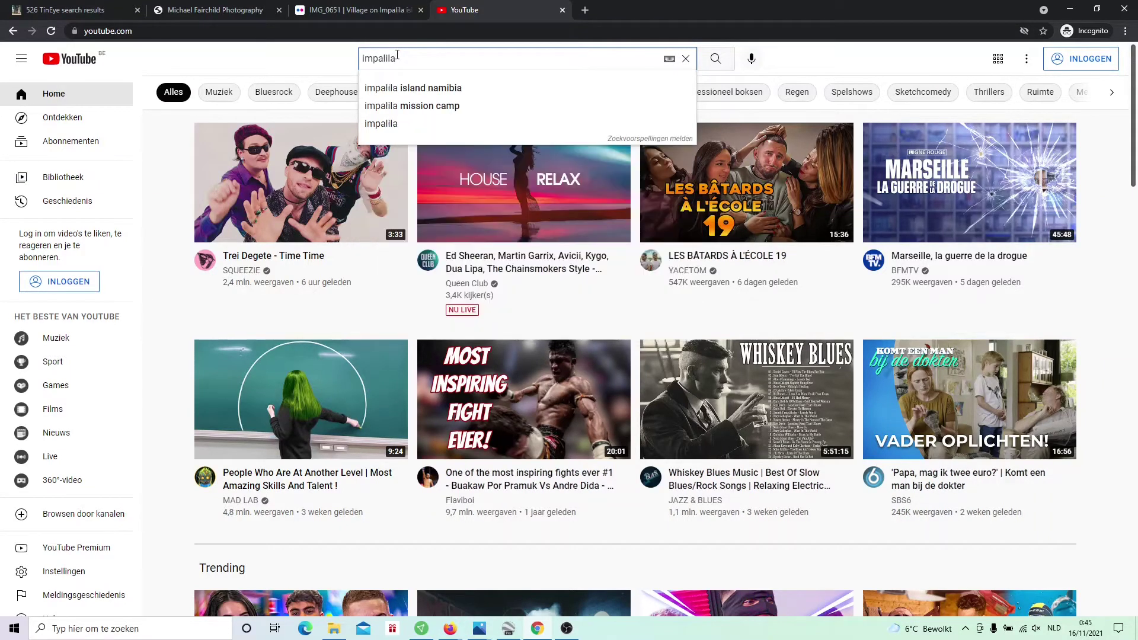
{"action": "key", "text": "Return"}
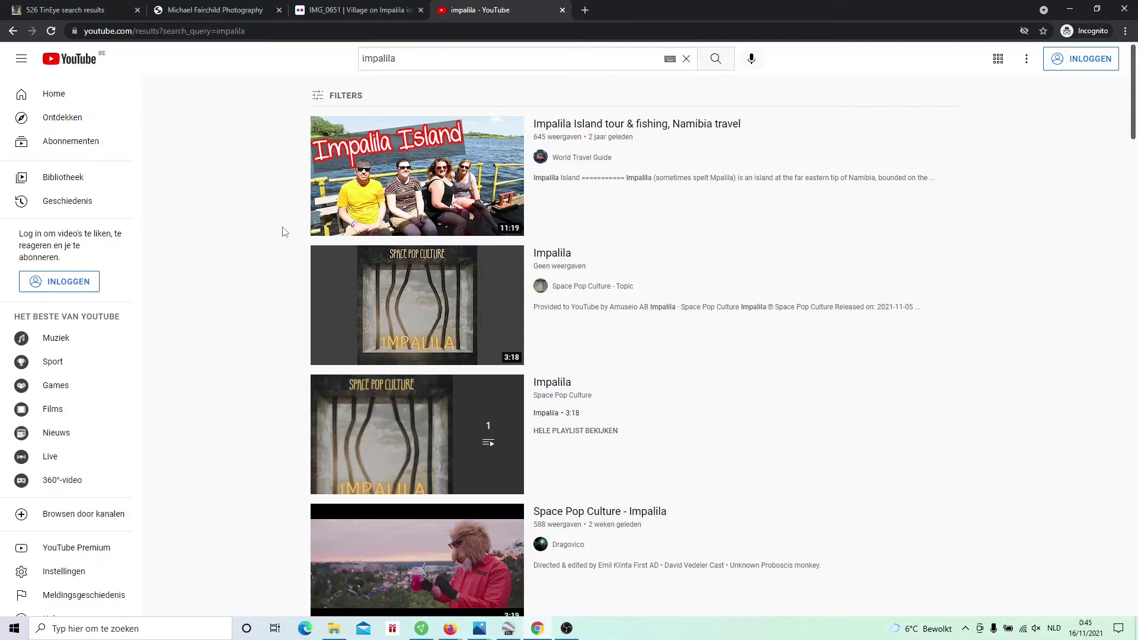
{"action": "scroll", "coordinate": [284, 231], "scroll_direction": "down", "scroll_amount": 4}
{"action": "scroll", "coordinate": [283, 231], "scroll_direction": "down", "scroll_amount": 4}
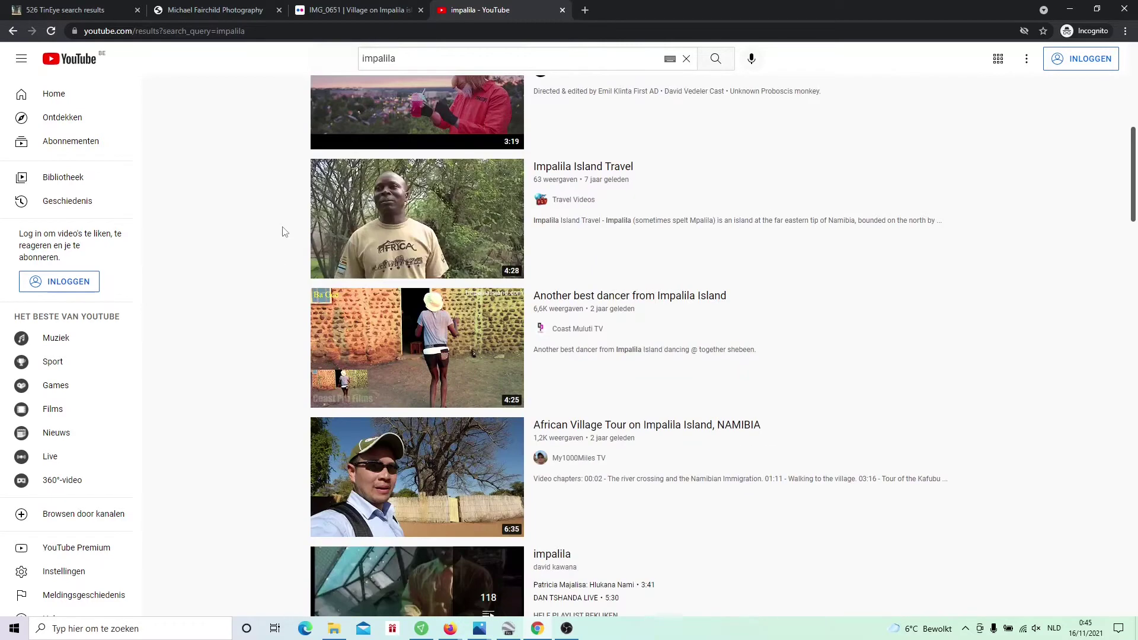
{"action": "scroll", "coordinate": [283, 232], "scroll_direction": "down", "scroll_amount": 2}
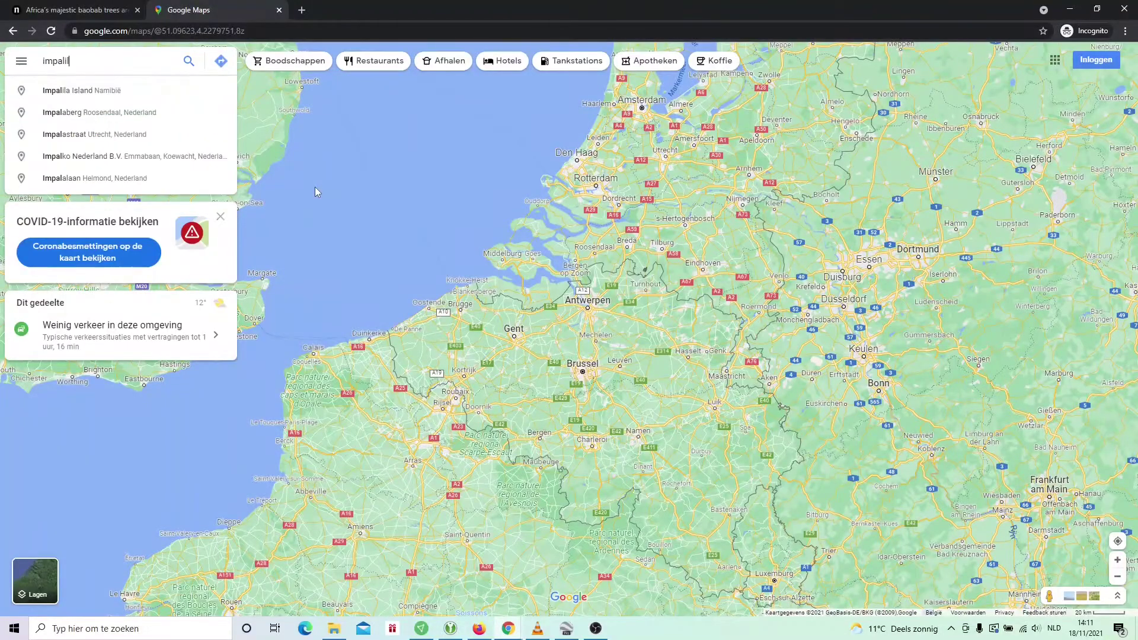
Search Maps for 'impalila island' and zoom around its western part near the Impalila Conservancy.
{"action": "type", "text": " island"}
{"action": "key", "text": "Return"}
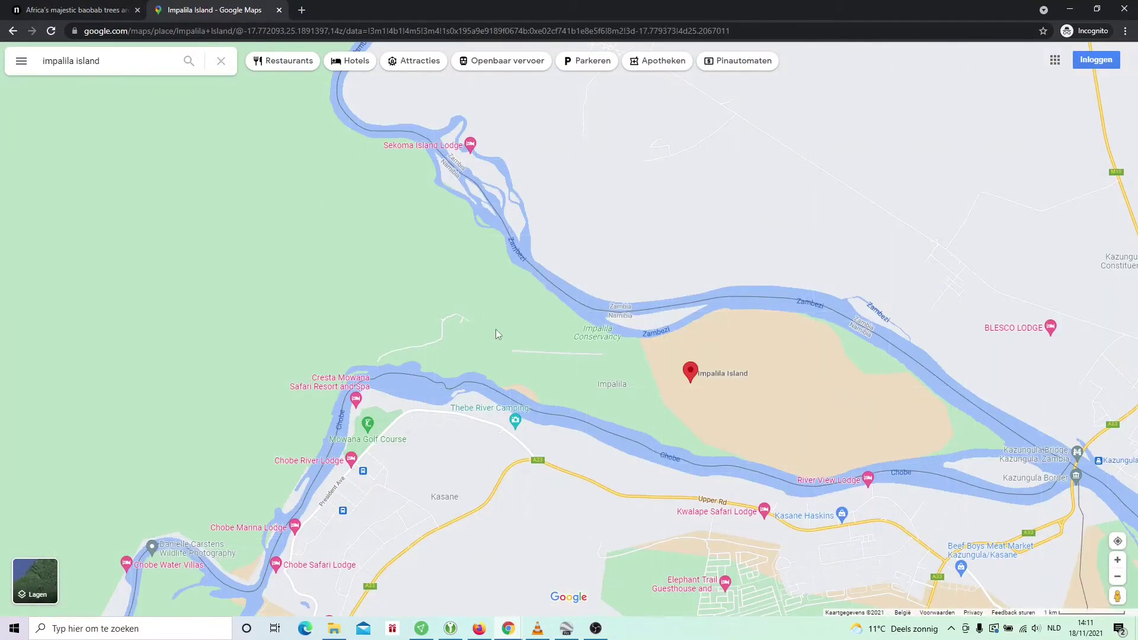
{"action": "scroll", "coordinate": [635, 403], "scroll_direction": "up", "scroll_amount": 3}
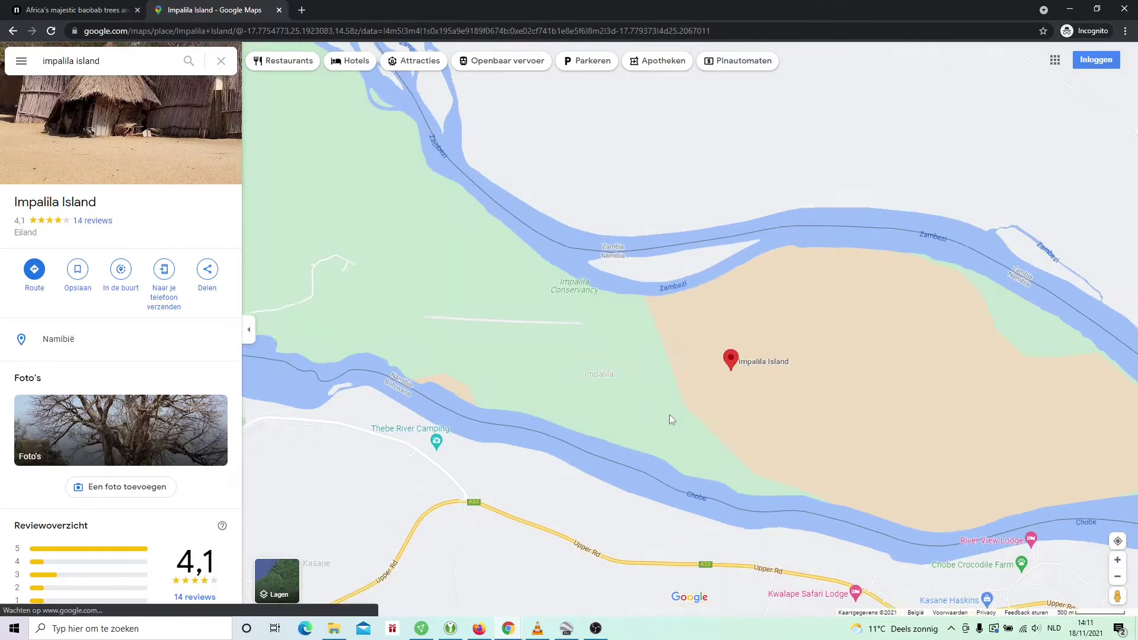
{"action": "left_click_drag", "start_coordinate": [752, 430], "coordinate": [828, 451]}
{"action": "left_click_drag", "start_coordinate": [504, 383], "coordinate": [706, 409]}
{"action": "scroll", "coordinate": [581, 346], "scroll_direction": "up", "scroll_amount": 3}
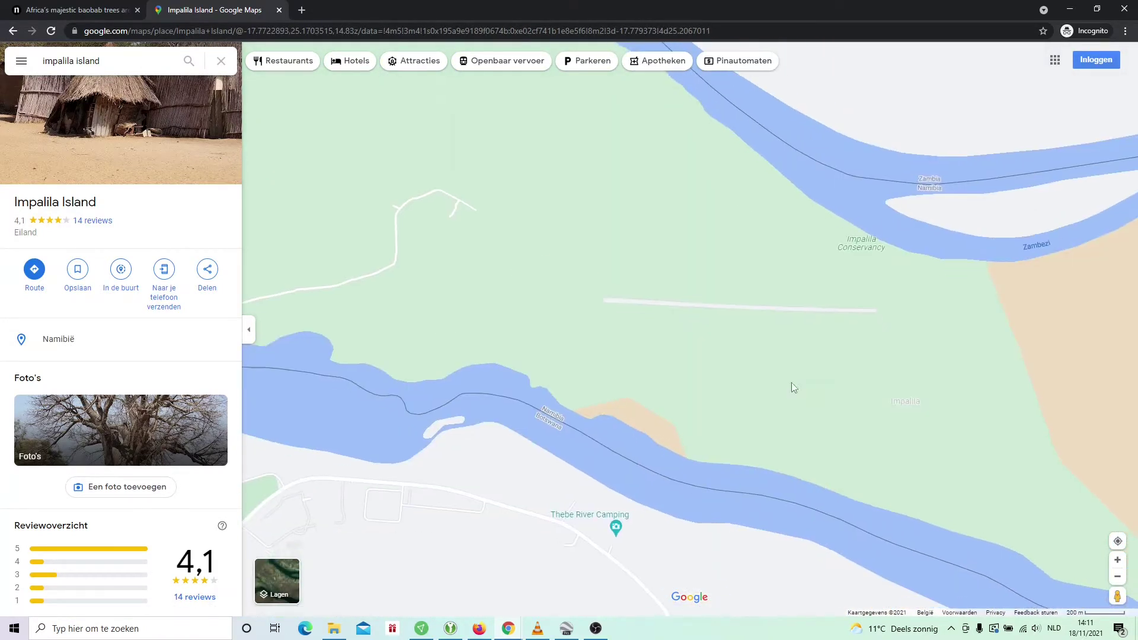
{"action": "left_click_drag", "start_coordinate": [790, 386], "coordinate": [371, 348]}
{"action": "scroll", "coordinate": [676, 401], "scroll_direction": "up", "scroll_amount": 2}
{"action": "left_click_drag", "start_coordinate": [675, 402], "coordinate": [456, 294]}
{"action": "key", "text": "Right"}
{"action": "key", "text": "Right"}
{"action": "key", "text": "Right"}
{"action": "key", "text": "Right"}
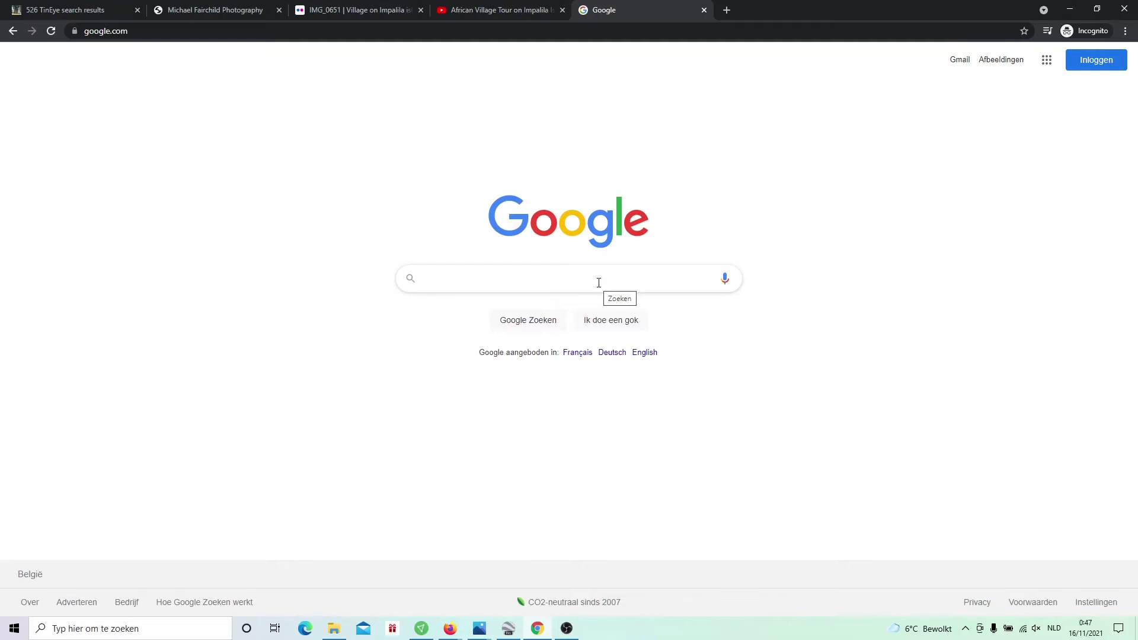
Search Google for 'site:na impalila' and open the 'Impalila Conservancy - | NACSO' result.
{"action": "type", "text": "s"}
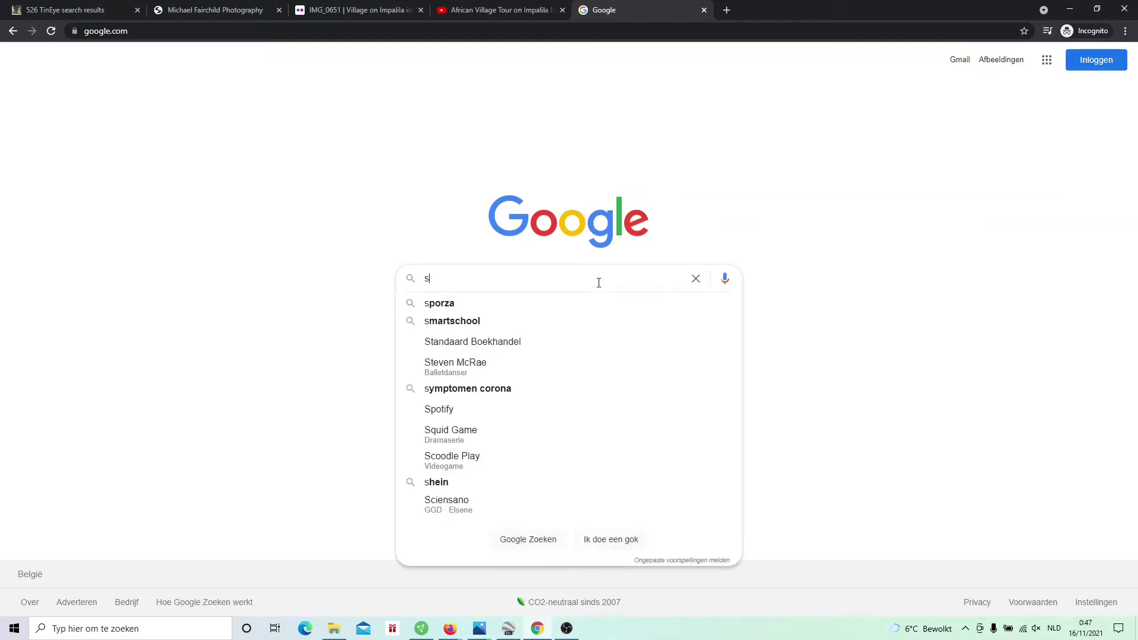
{"action": "type", "text": "ite:na i"}
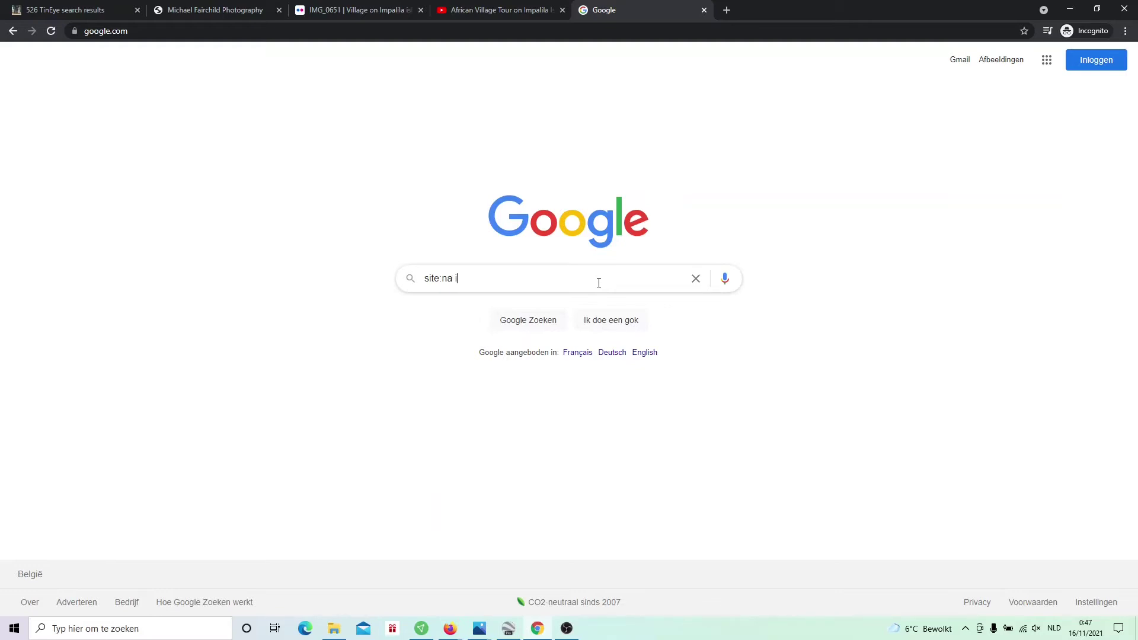
{"action": "type", "text": "mpalila"}
{"action": "key", "text": "Return"}
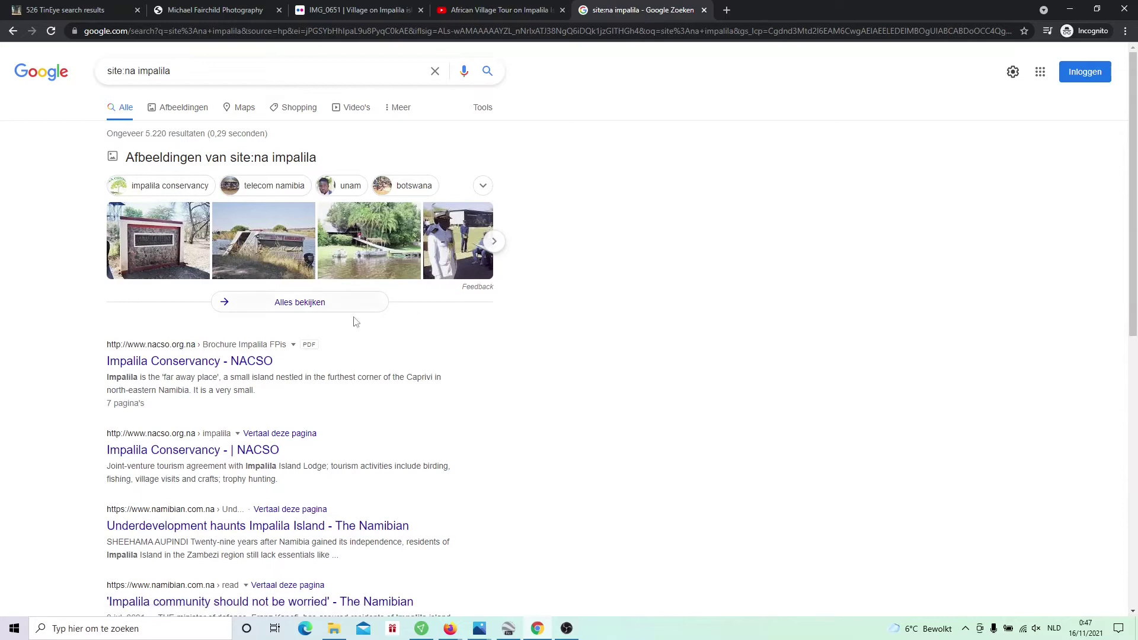
{"action": "left_click", "coordinate": [215, 455]}
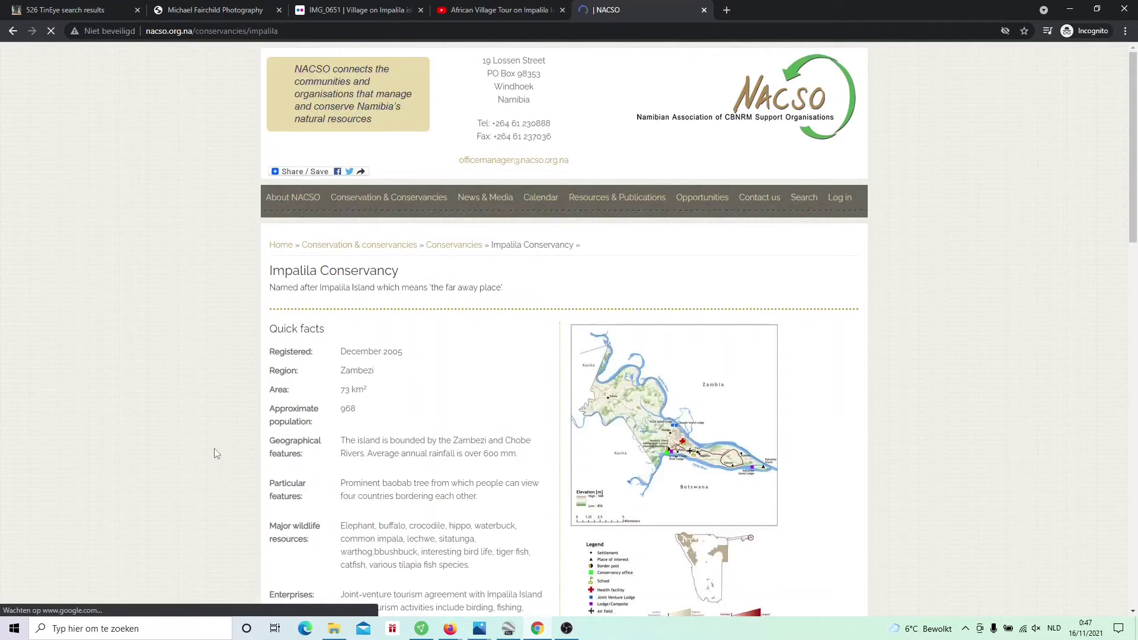
Scroll the Impalila_1.jpg map to Kafubu and the Chobe River villages, then bring up Google Earth Pro.
{"action": "scroll", "coordinate": [660, 487], "scroll_direction": "down", "scroll_amount": 8}
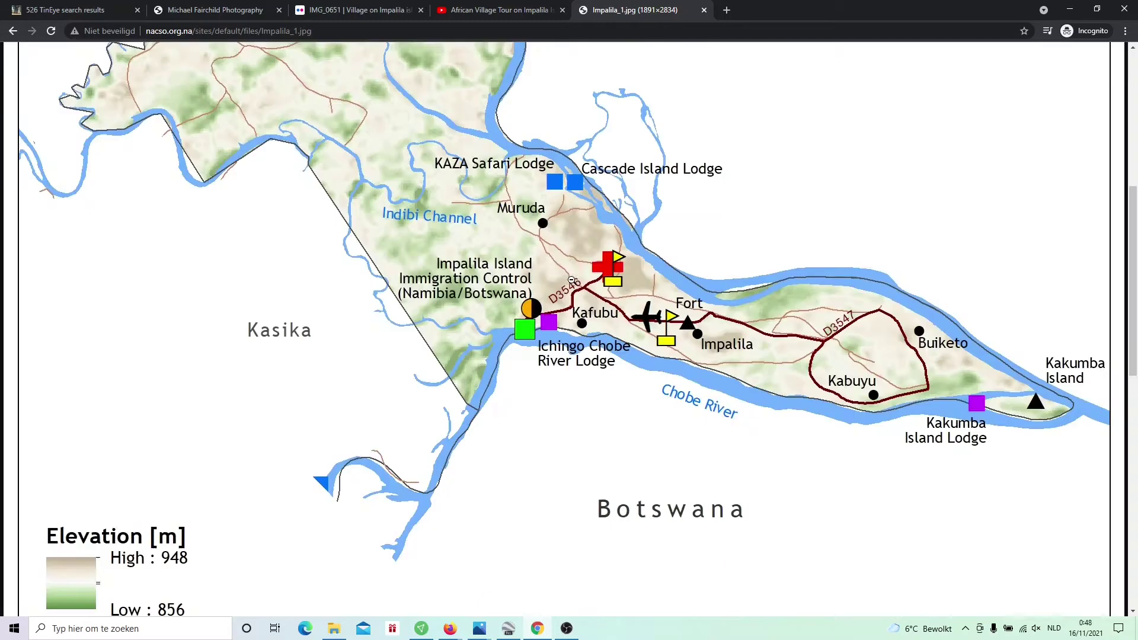
{"action": "scroll", "coordinate": [596, 376], "scroll_direction": "up", "scroll_amount": 2}
{"action": "scroll", "coordinate": [572, 391], "scroll_direction": "down", "scroll_amount": 1}
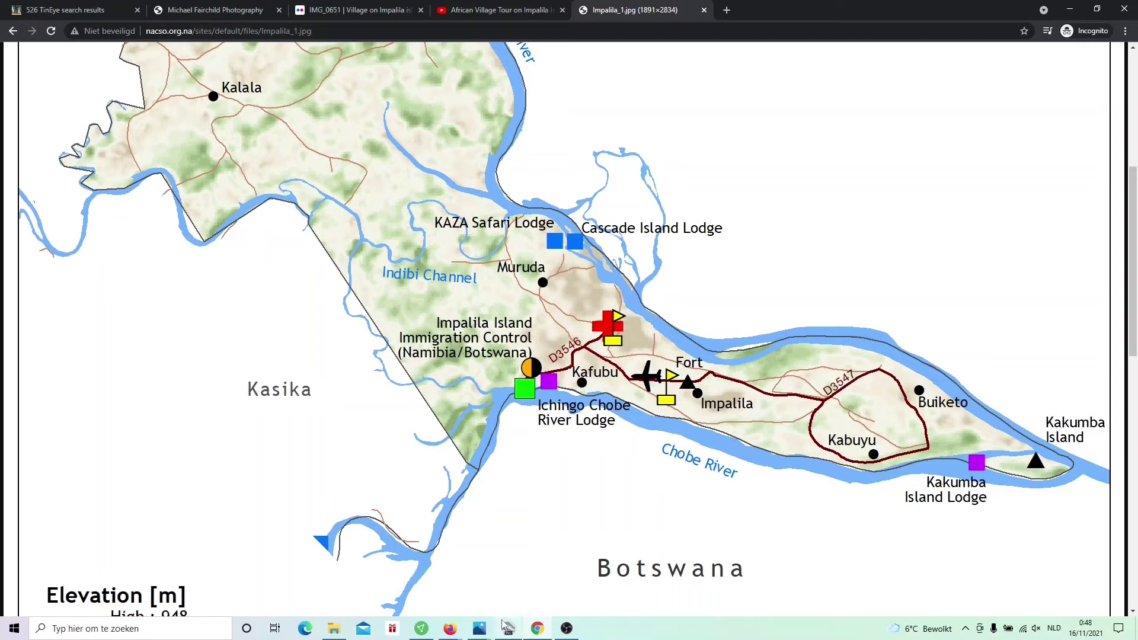
{"action": "mouse_move", "coordinate": [508, 630]}
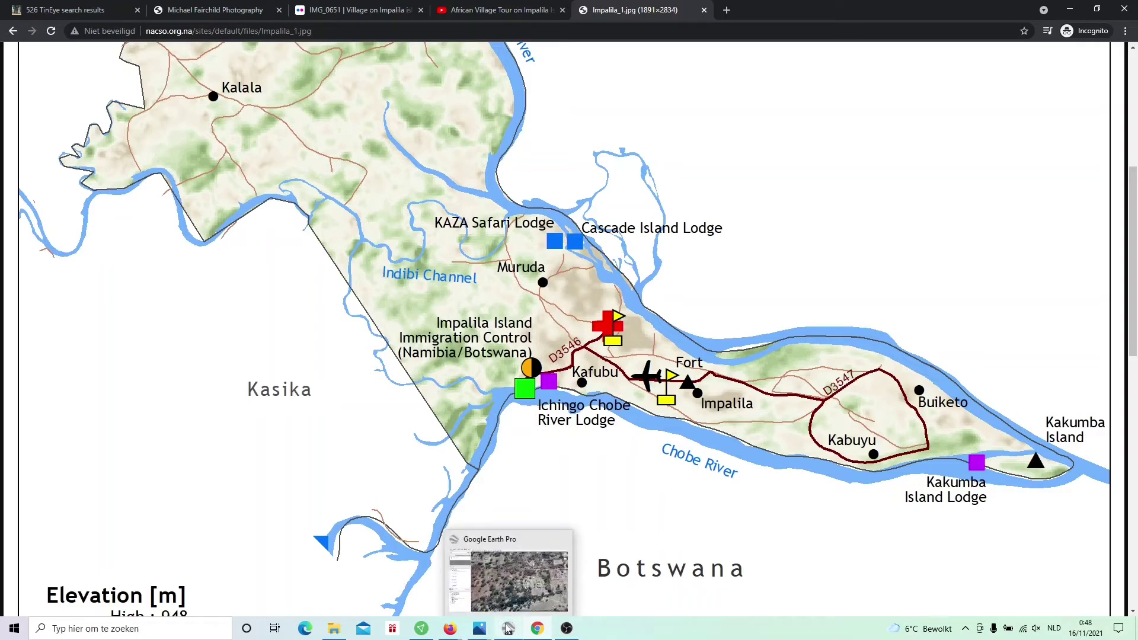
{"action": "left_click", "coordinate": [508, 629]}
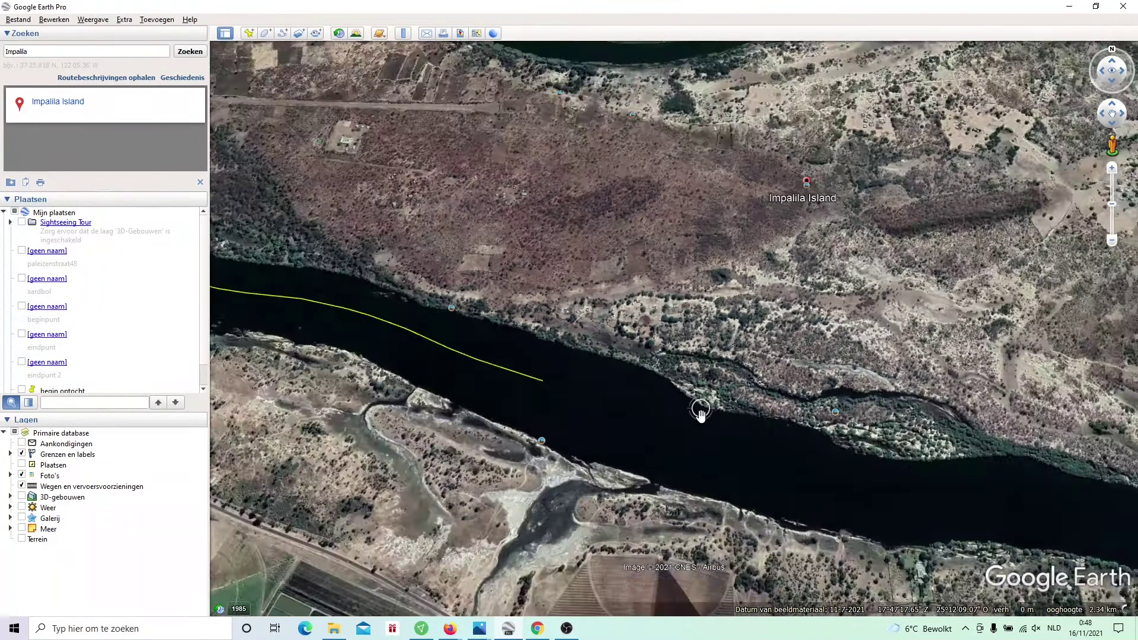
Zoom Google Earth to about 410 m over the riverside village, cross-checking Kafubu on the NACSO map.
{"action": "scroll", "coordinate": [735, 415], "scroll_direction": "down", "scroll_amount": 3}
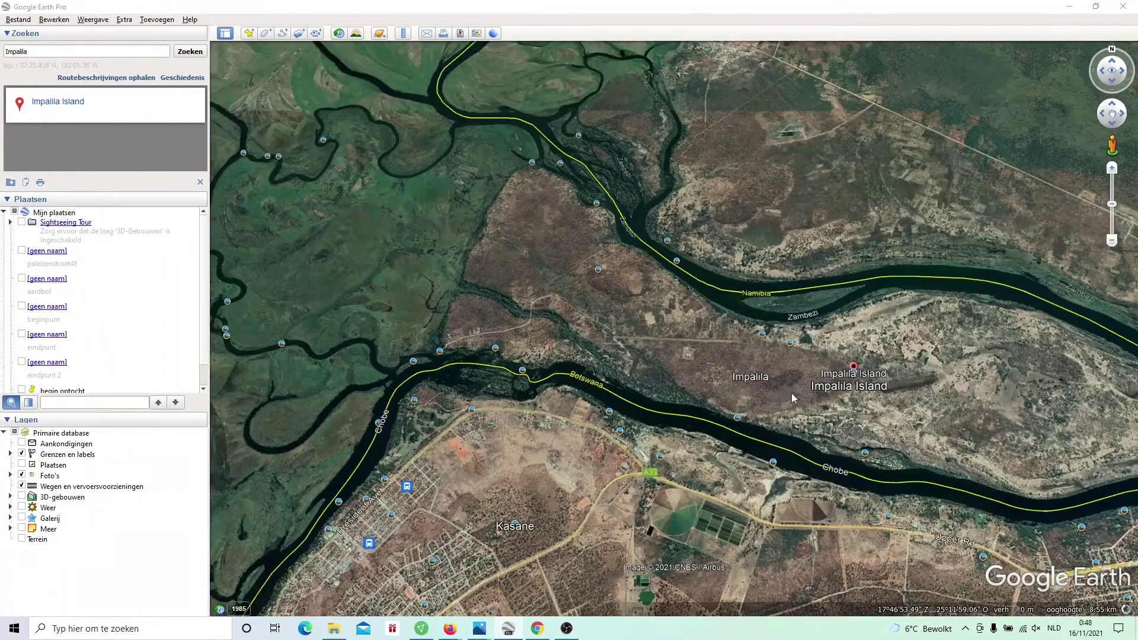
{"action": "key", "text": "alt+Tab"}
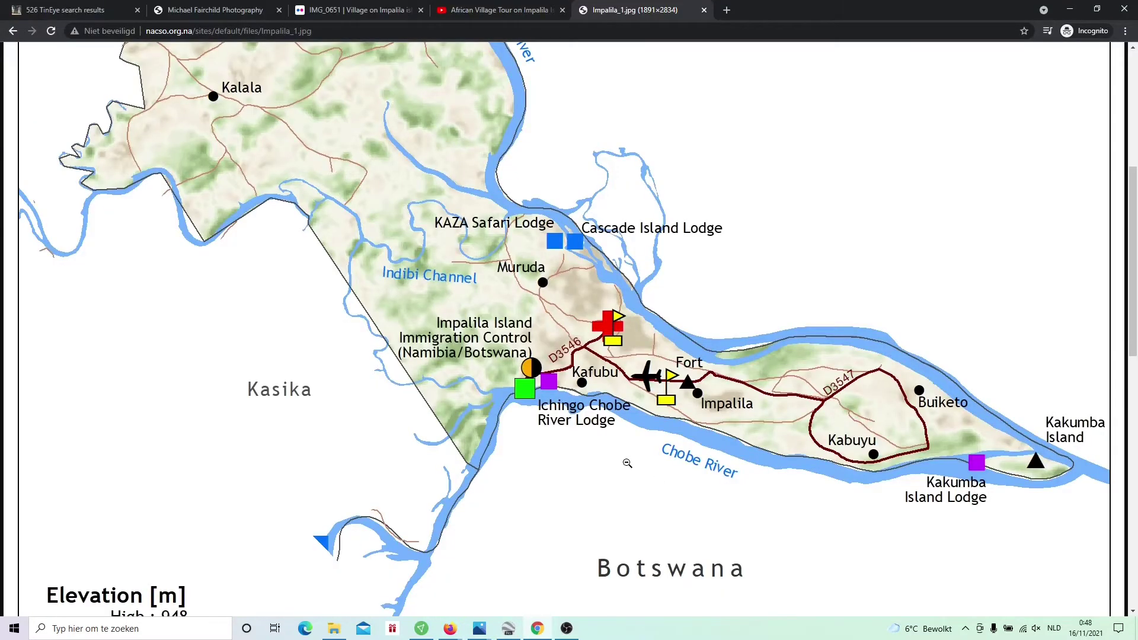
{"action": "key", "text": "alt+Tab"}
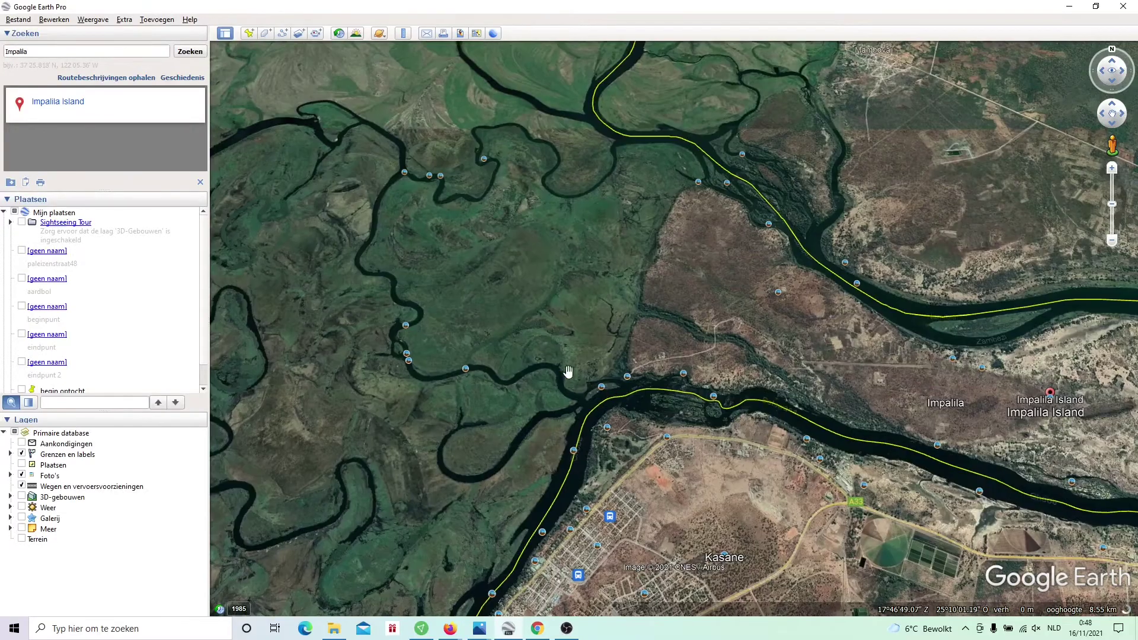
{"action": "scroll", "coordinate": [621, 381], "scroll_direction": "up", "scroll_amount": 5}
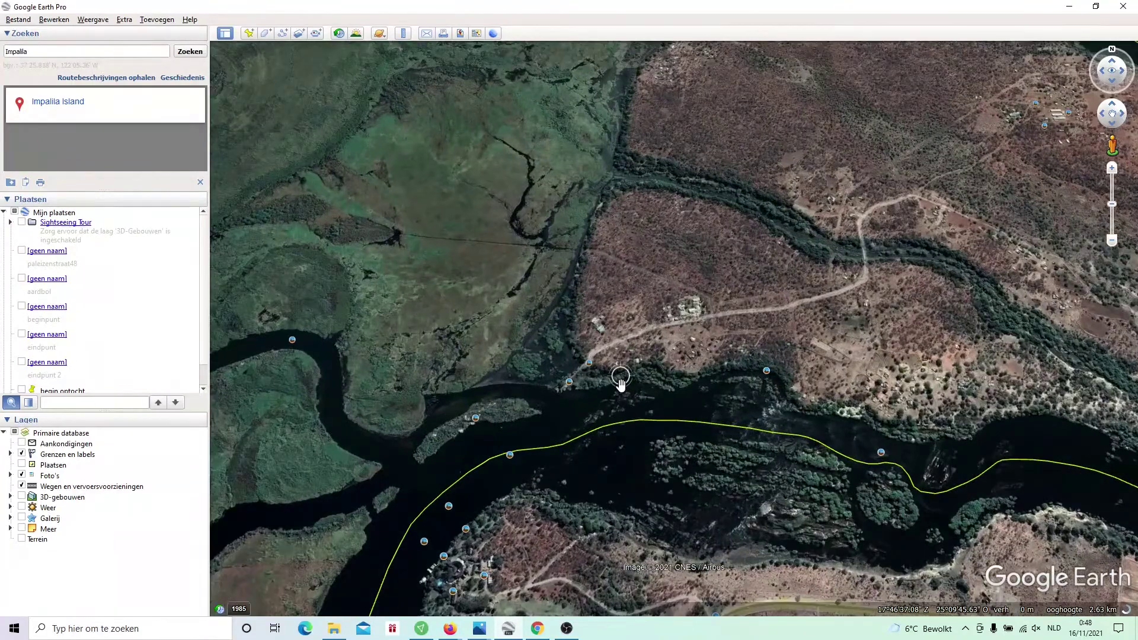
{"action": "key", "text": "alt+Tab"}
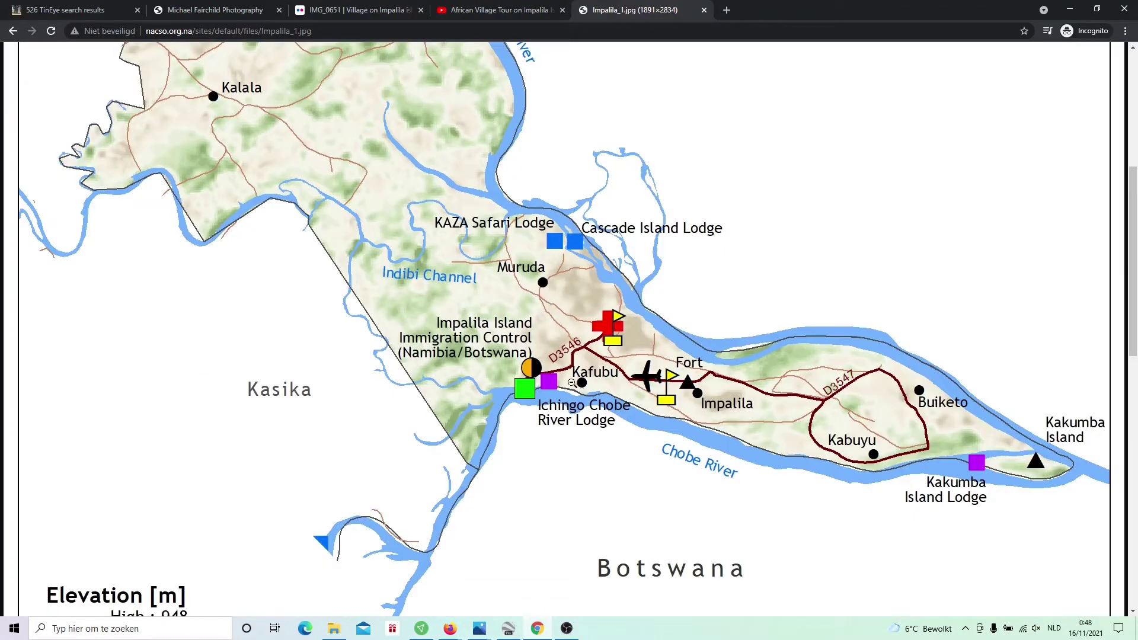
{"action": "key", "text": "alt+Tab"}
{"action": "scroll", "coordinate": [648, 369], "scroll_direction": "up", "scroll_amount": 2}
{"action": "scroll", "coordinate": [622, 363], "scroll_direction": "up", "scroll_amount": 3}
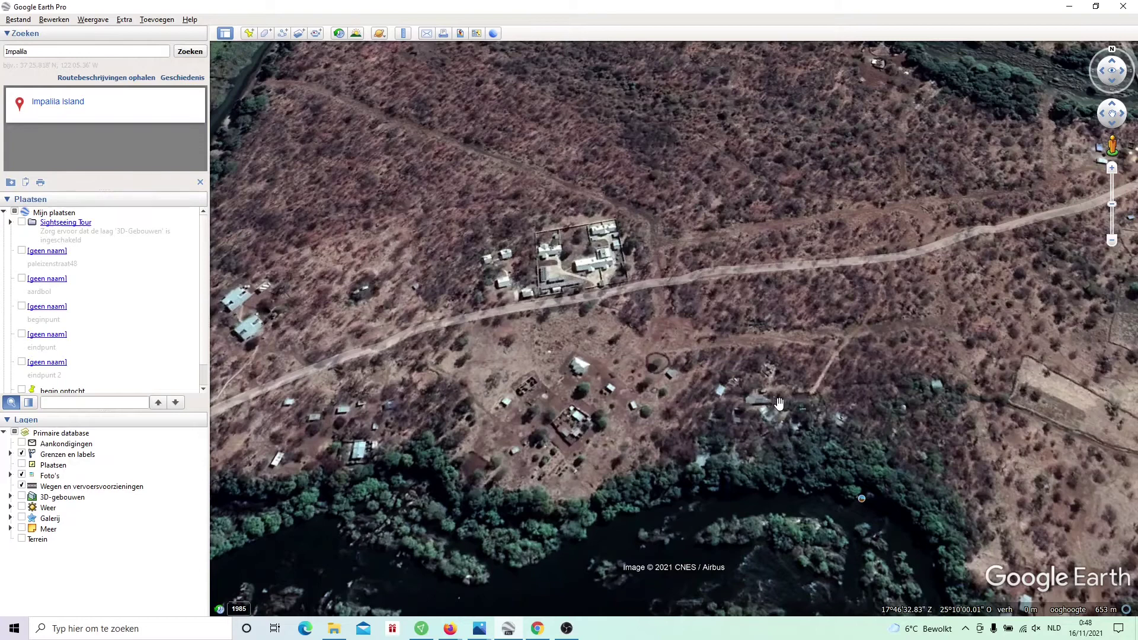
{"action": "scroll", "coordinate": [779, 404], "scroll_direction": "up", "scroll_amount": 2}
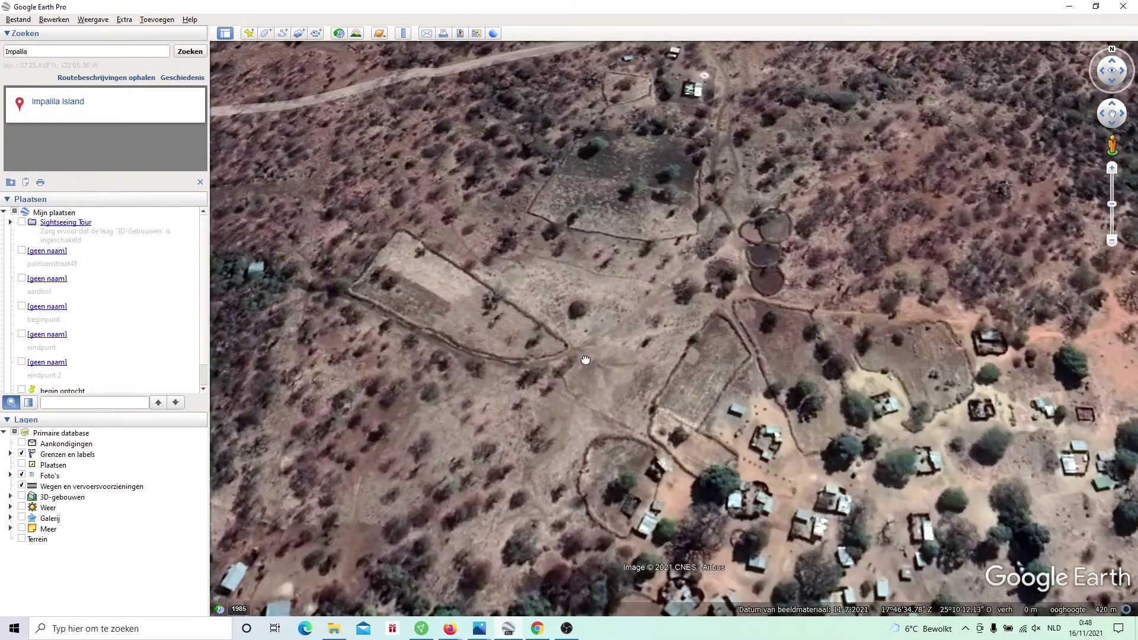
{"action": "left_click_drag", "start_coordinate": [586, 360], "coordinate": [593, 318]}
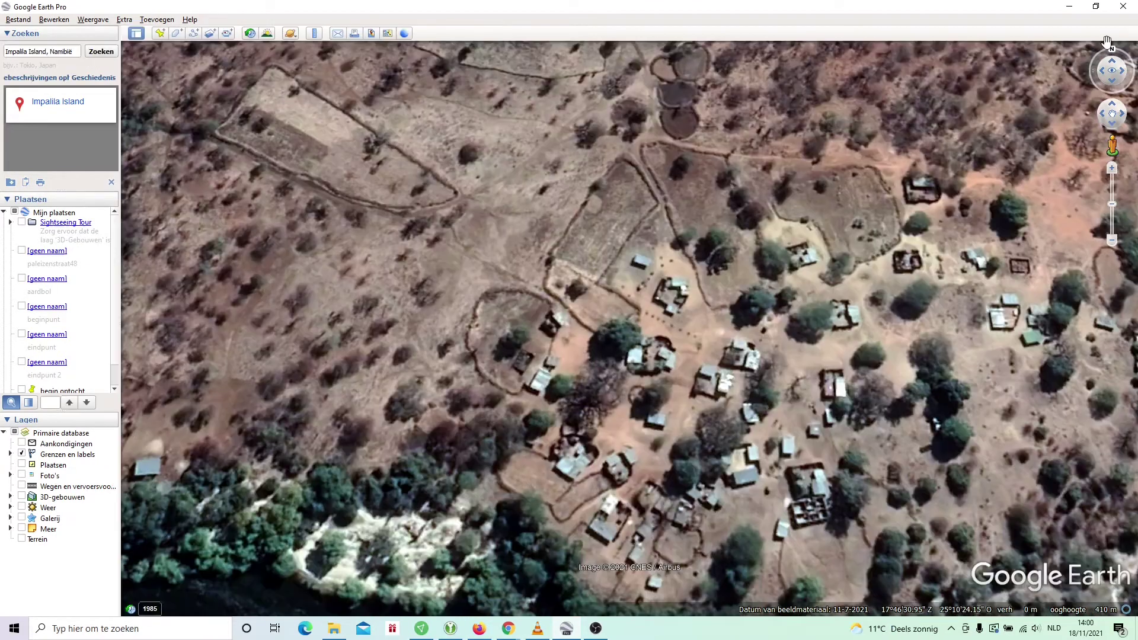
Rotate the village view about a quarter turn and zoom in closer on its trees.
{"action": "mouse_move", "coordinate": [1107, 42]}
{"action": "left_mouse_down"}
{"action": "mouse_move", "coordinate": [1128, 71]}
{"action": "mouse_move", "coordinate": [1127, 117]}
{"action": "left_mouse_up"}
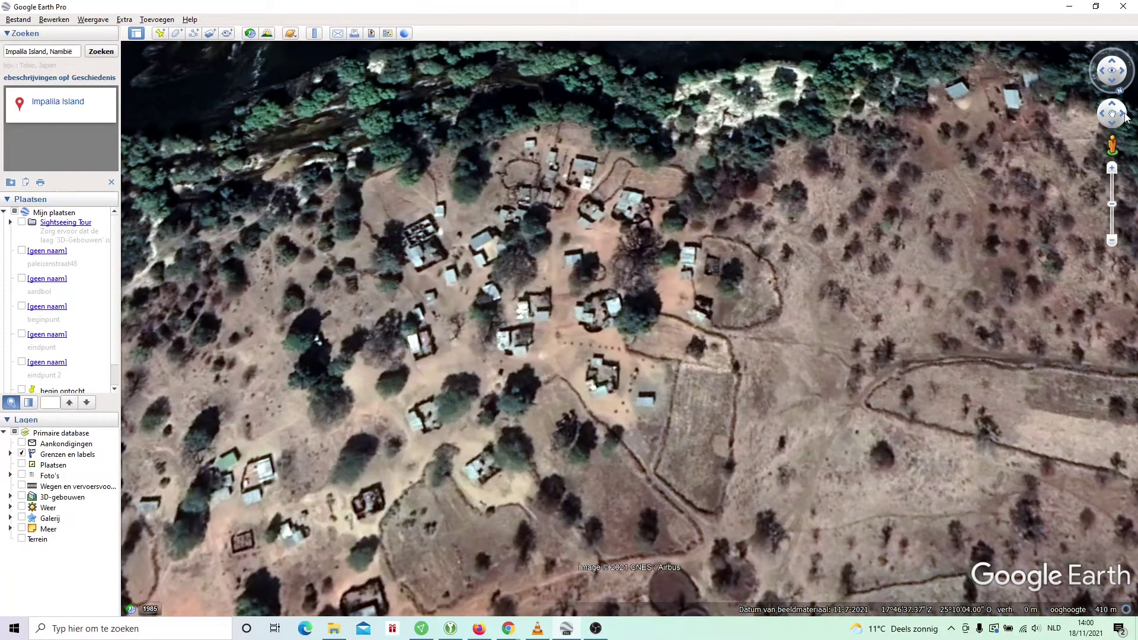
{"action": "scroll", "coordinate": [938, 368], "scroll_direction": "up", "scroll_amount": 3}
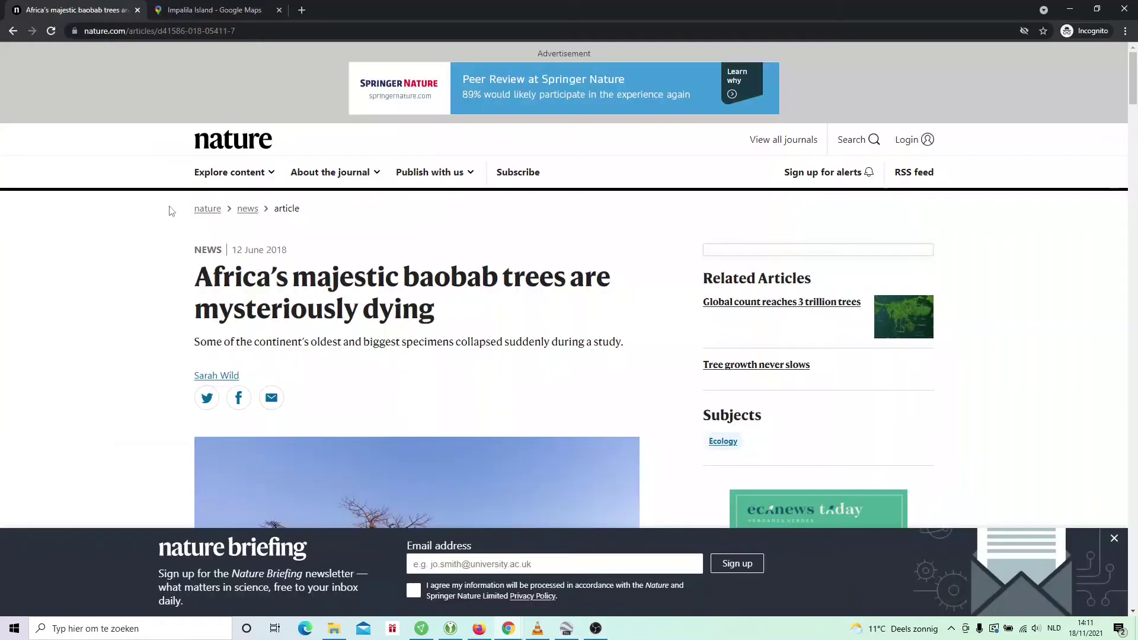
Select the sentence from 'In one instance' to 'angiosperm.' about the 2,450-year-old Panke baobab.
{"action": "scroll", "coordinate": [171, 211], "scroll_direction": "down", "scroll_amount": 18}
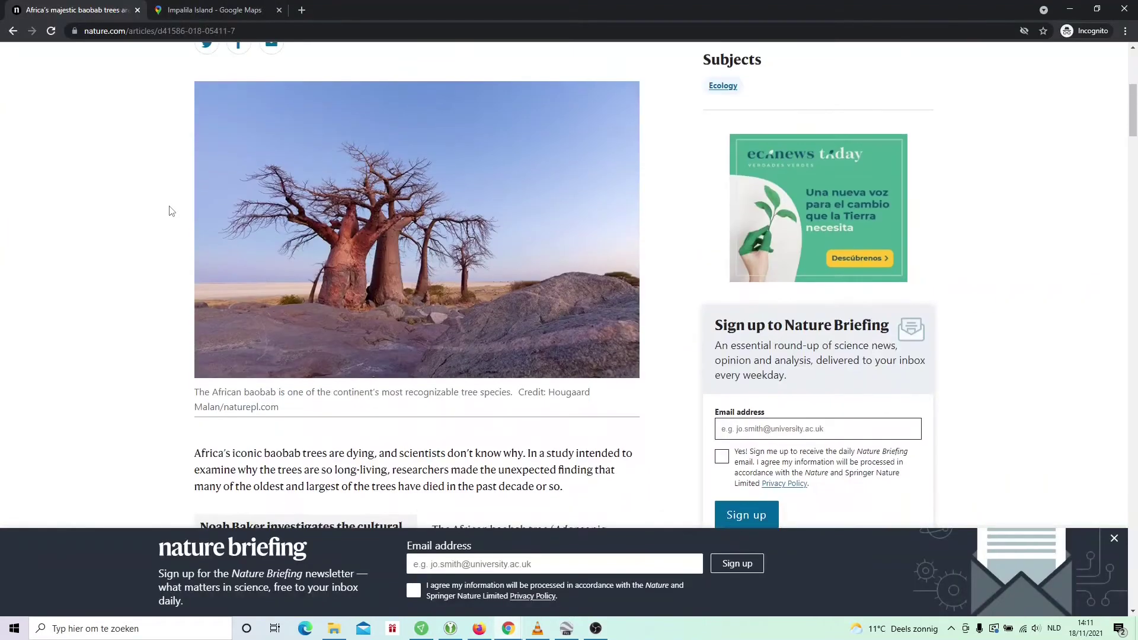
{"action": "scroll", "coordinate": [171, 211], "scroll_direction": "down", "scroll_amount": 8}
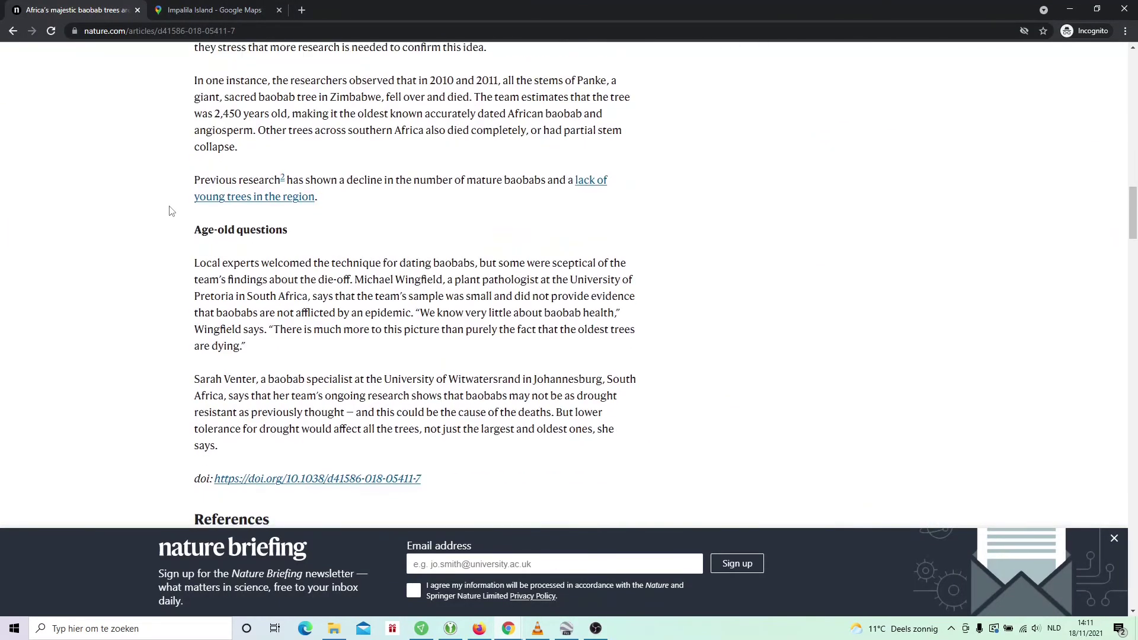
{"action": "scroll", "coordinate": [172, 212], "scroll_direction": "up", "scroll_amount": 4}
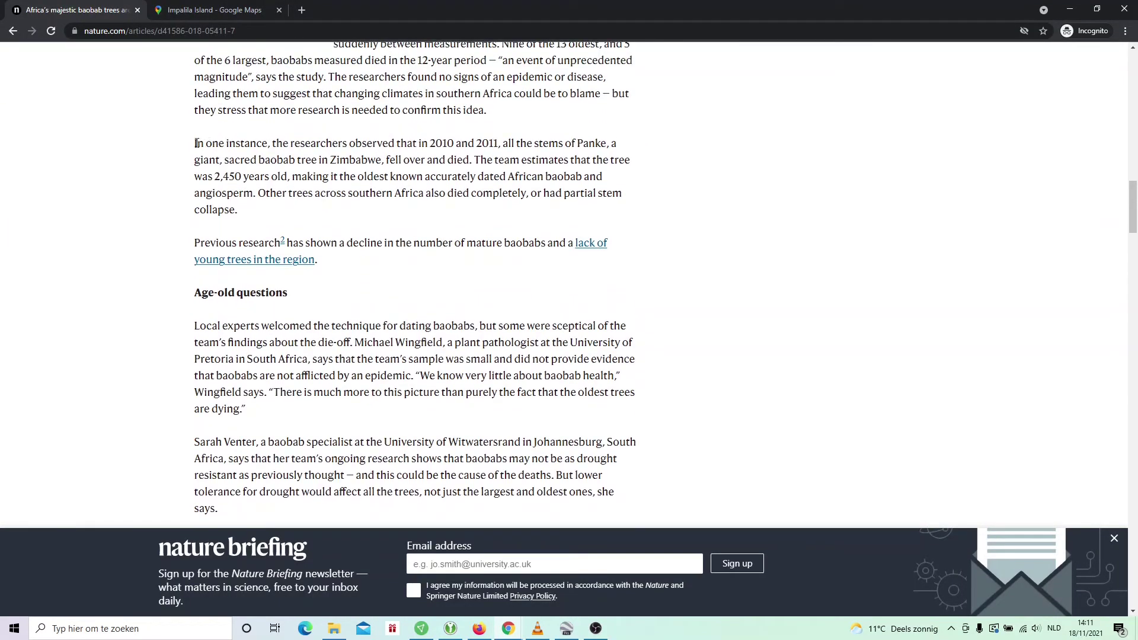
{"action": "left_click_drag", "start_coordinate": [199, 144], "coordinate": [259, 194]}
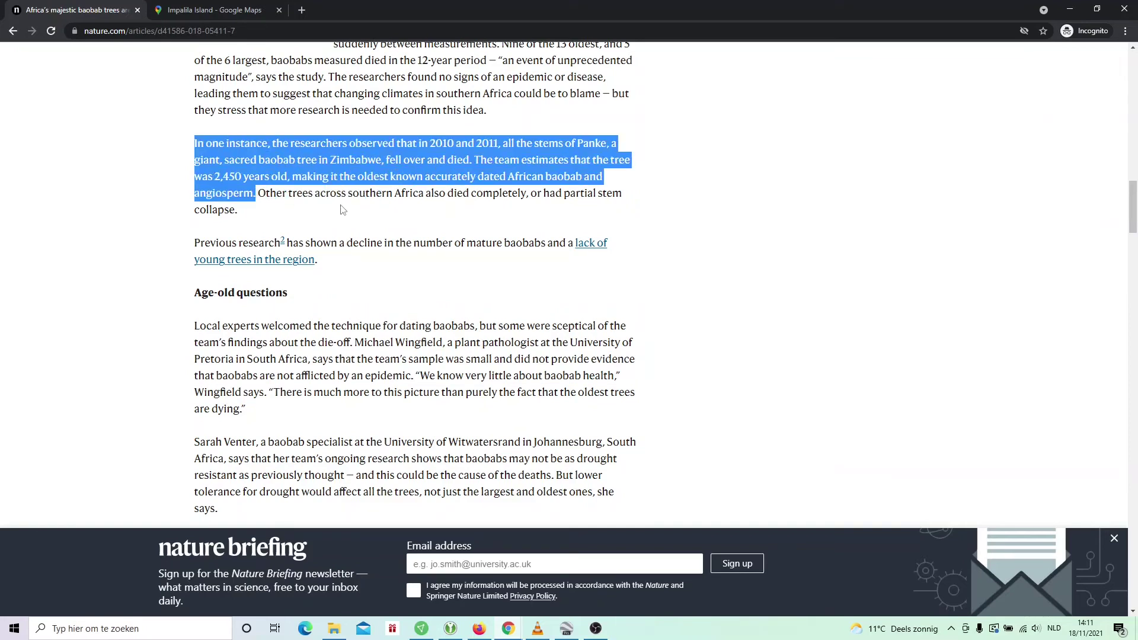